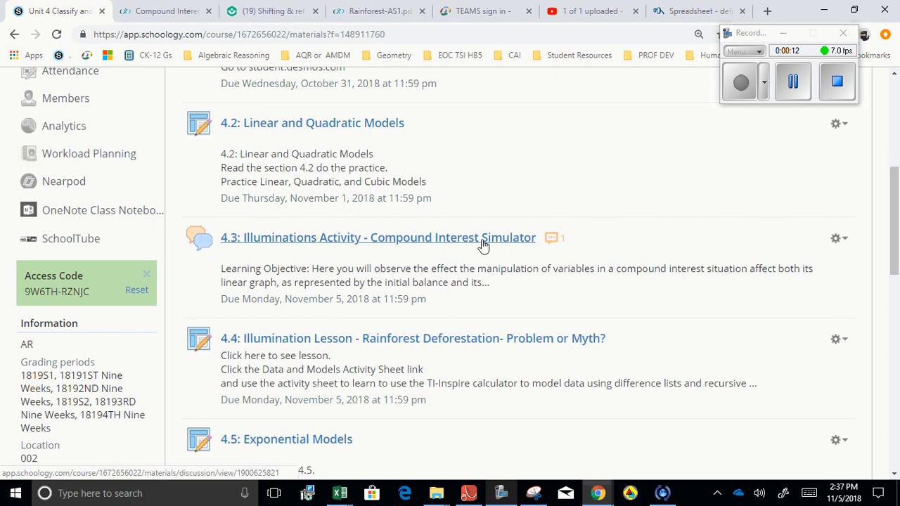
# Open the discussion "4.3: Illuminations Activity - Compound Interest Simulator" and read through its learning objective and posts
pyautogui.click(482, 241)
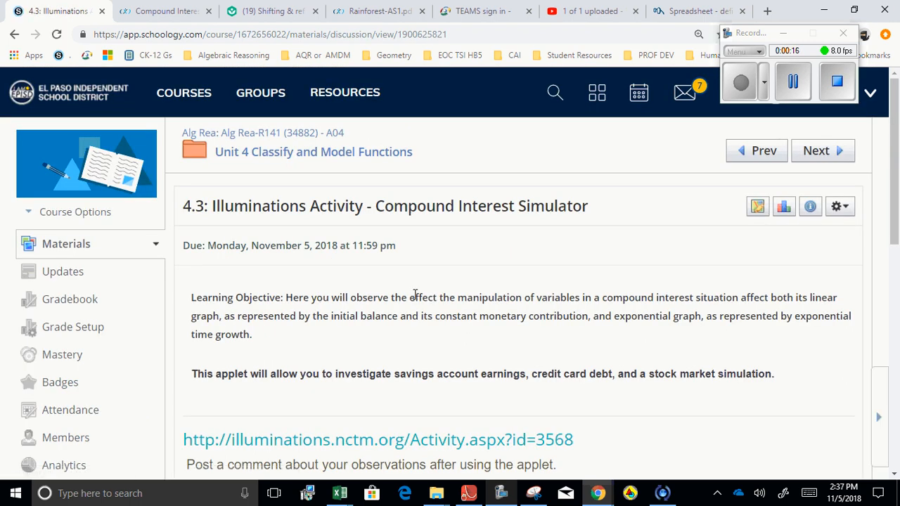
pyautogui.moveTo(401, 298); pyautogui.dragTo(287, 313)
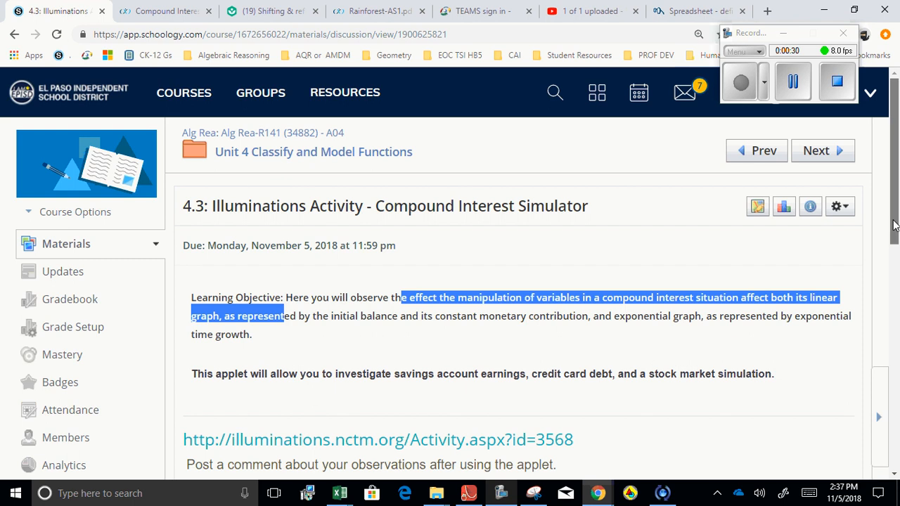
pyautogui.scroll(-2, 895, 225)
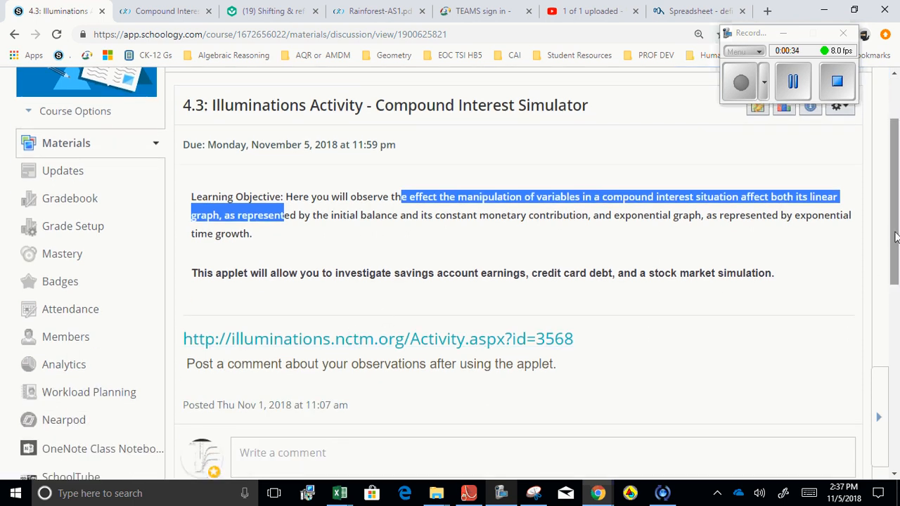
pyautogui.scroll(-3, 896, 238)
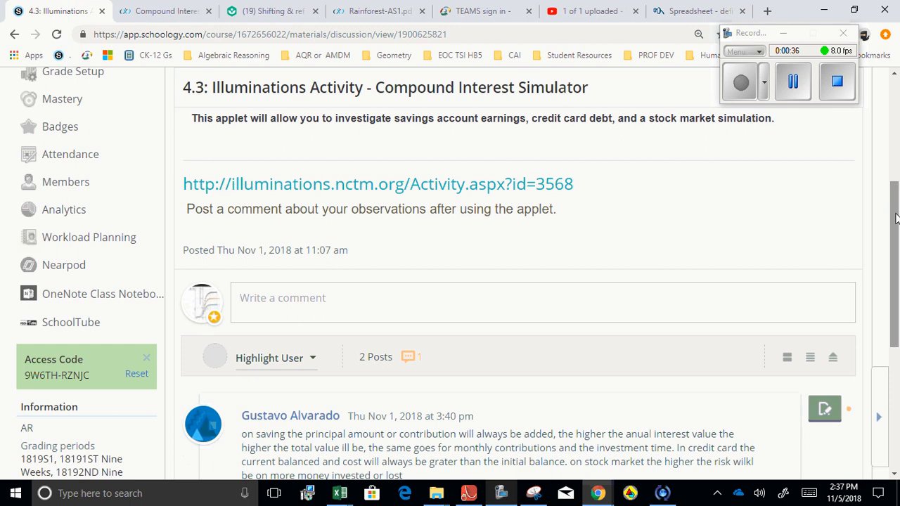
pyautogui.scroll(1, 896, 218)
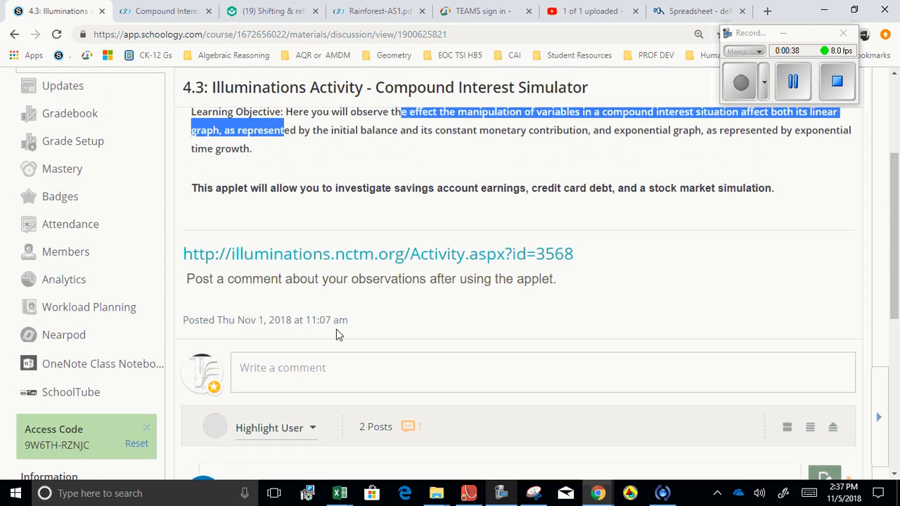
# Start a new comment on the discussion with the line "Post comments here: Vocabulary:"
pyautogui.click(338, 366)
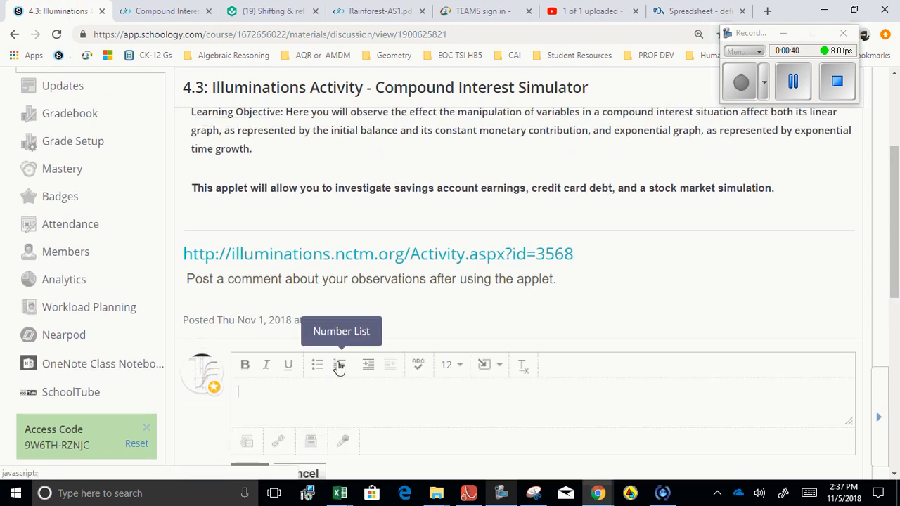
pyautogui.write('Post commen')
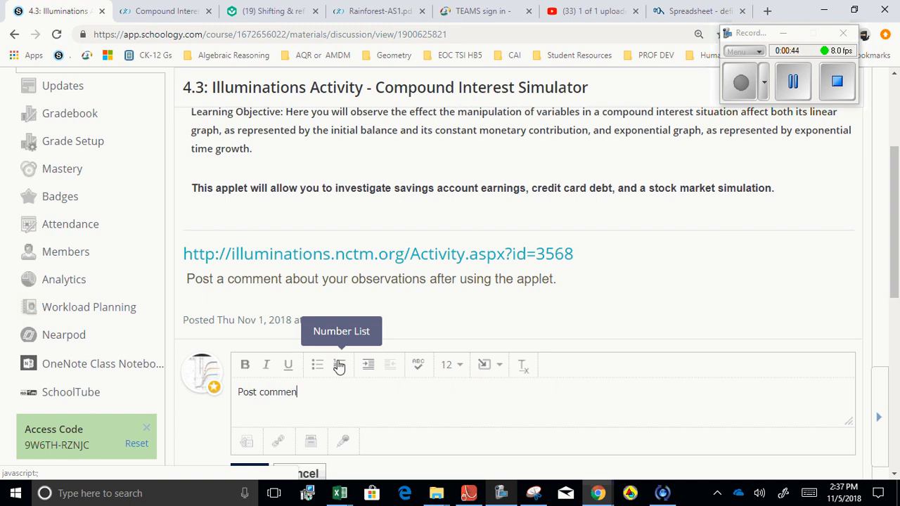
pyautogui.write('ts here: Vocabulary:')
pyautogui.press('Return')
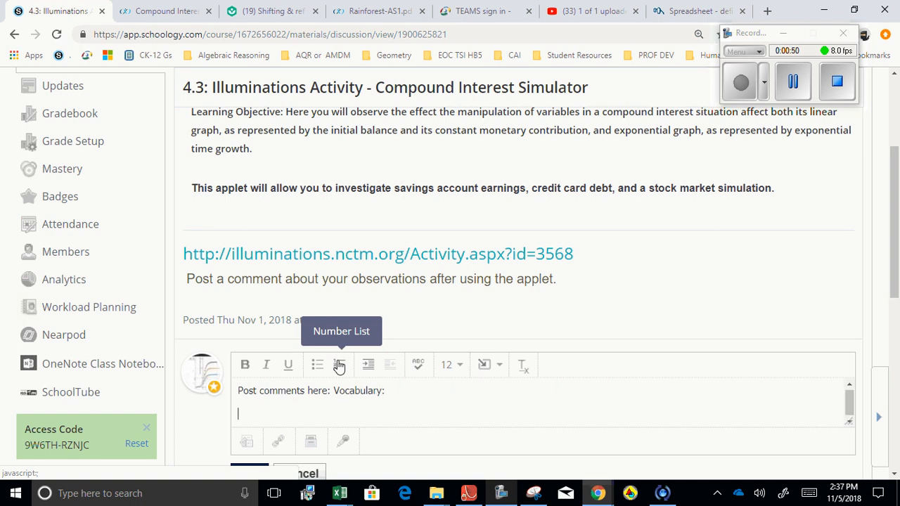
# Add the line "Principal: The intial amount or present value of money in your investment." to the comment
pyautogui.write('Princia')
pyautogui.press('BackSpace')
pyautogui.press('BackSpace')
pyautogui.write('ipal: The intial ')
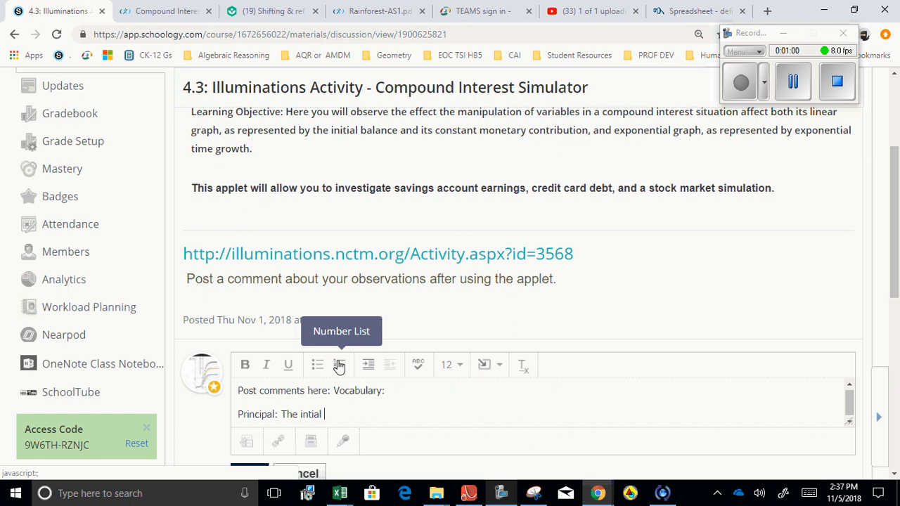
pyautogui.write('amount or present v')
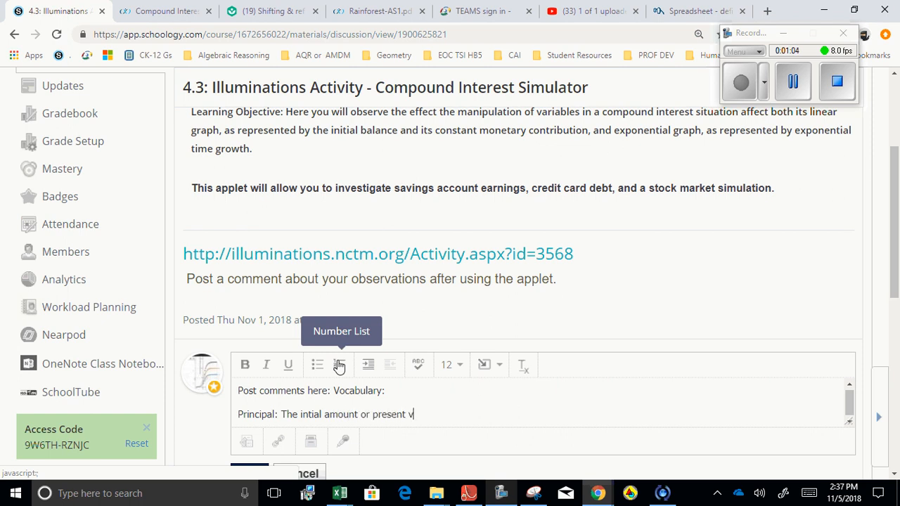
pyautogui.write('lalue of money ')
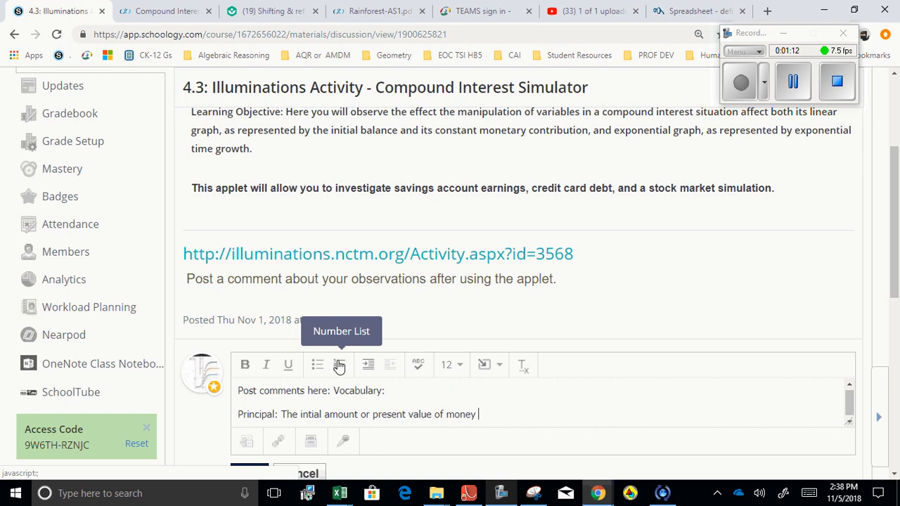
pyautogui.write('in your investment')
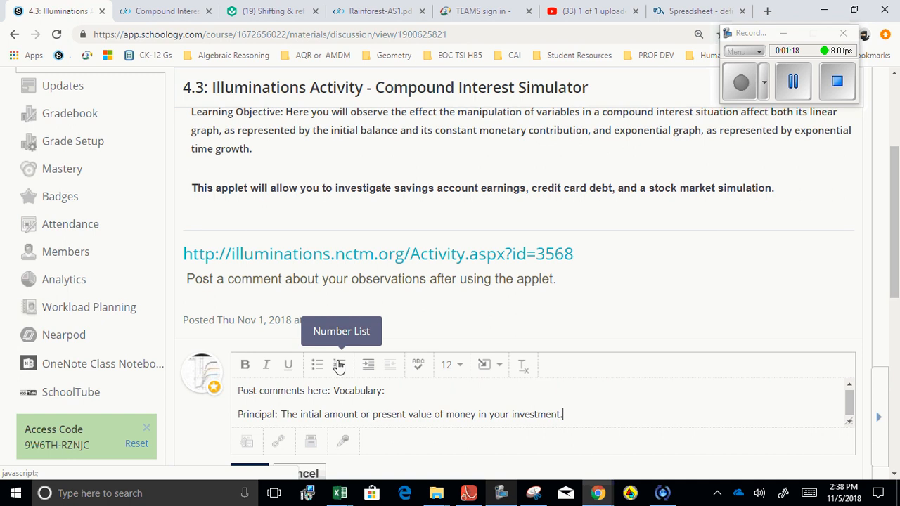
pyautogui.write('.')
pyautogui.press('Return')
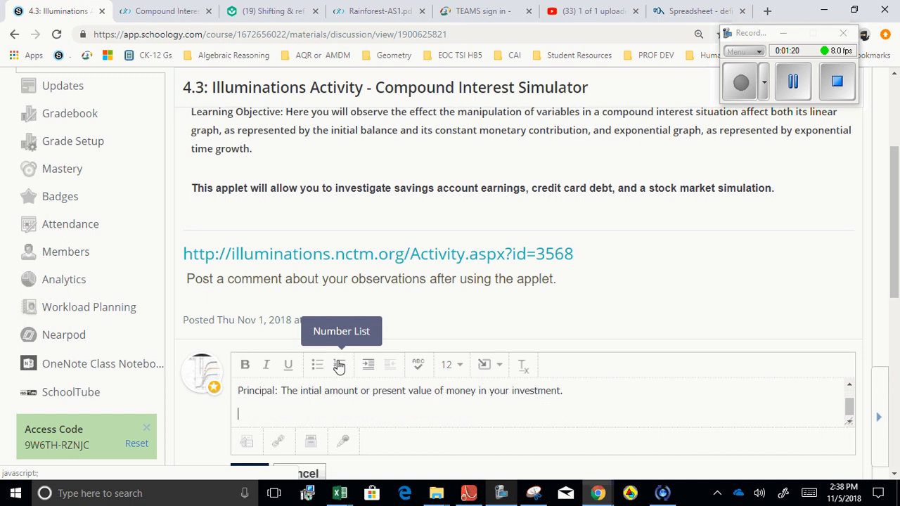
# Add the line "interest rate: The annual interest rarte stated as APR which stands for Annual Percentage Rate" to the comment
pyautogui.write('interest rate: The annual ')
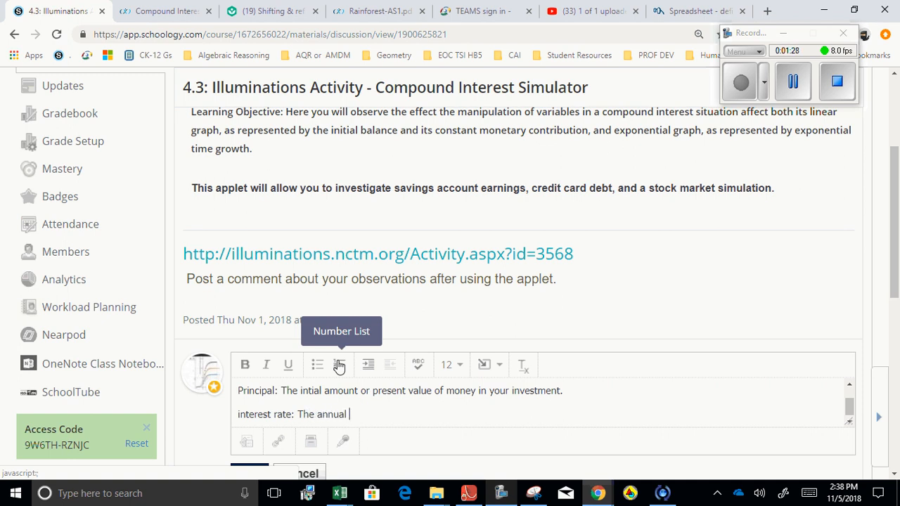
pyautogui.write('interest reate')
pyautogui.press('BackSpace')
pyautogui.press('BackSpace')
pyautogui.press('BackSpace')
pyautogui.write('are')
pyautogui.press('BackSpace')
pyautogui.write('te')
pyautogui.write(' state')
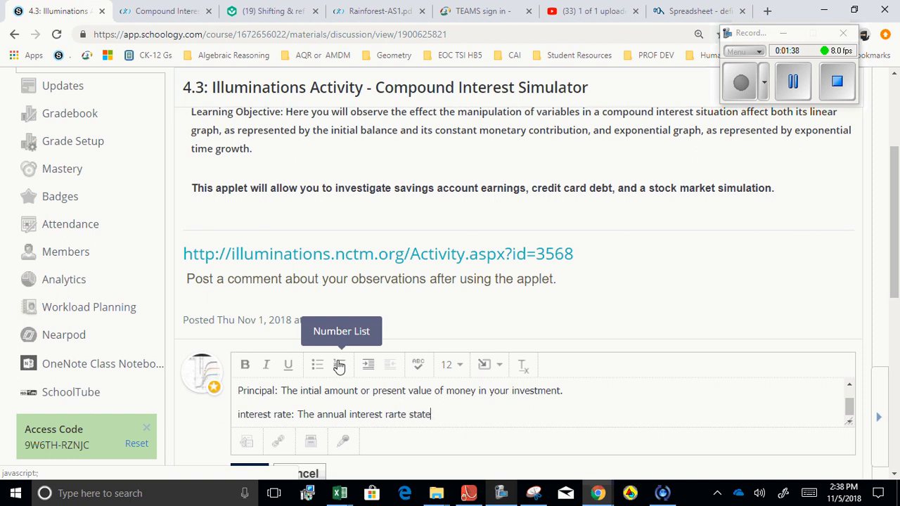
pyautogui.write('d as APR which stand')
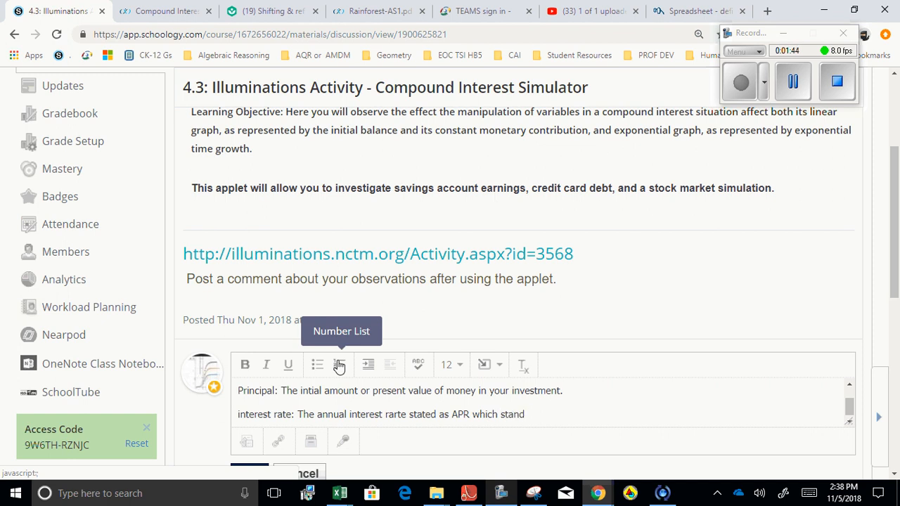
pyautogui.write('s for Annual Percetnta')
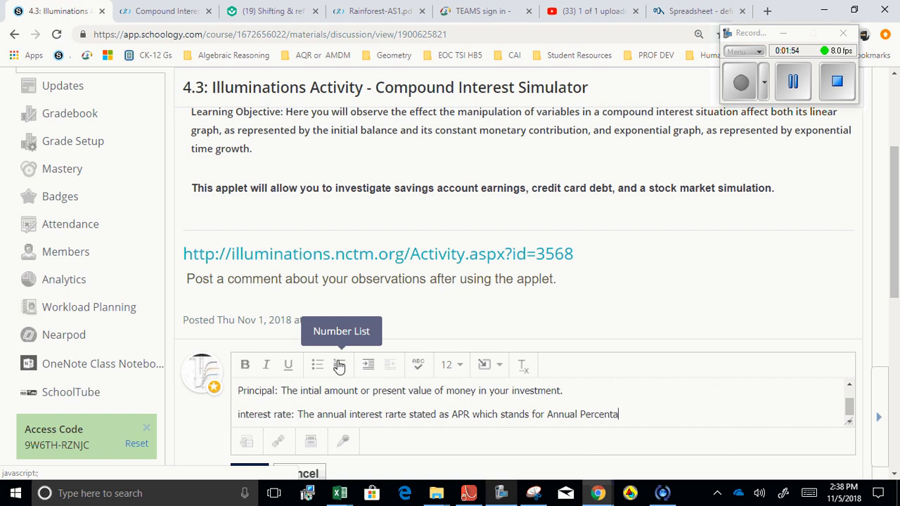
pyautogui.write('ge Rate')
pyautogui.press('Return')
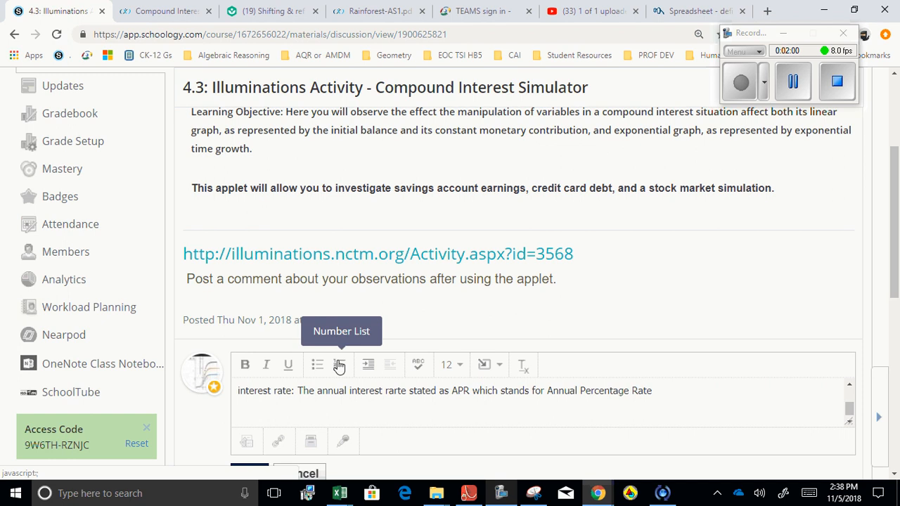
# Add the line "n is number of compounding periods also known as periods." to the comment
pyautogui.write('n is number of compu')
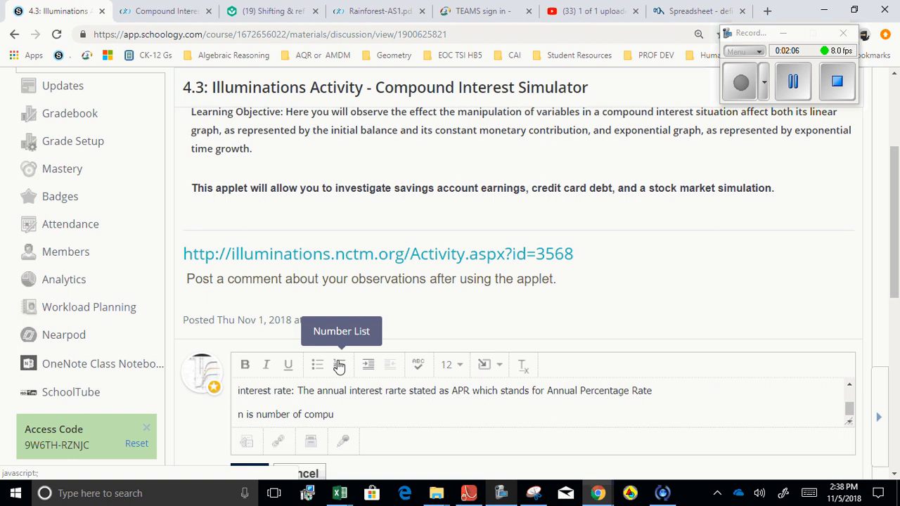
pyautogui.press('BackSpace')
pyautogui.write('ounding periods')
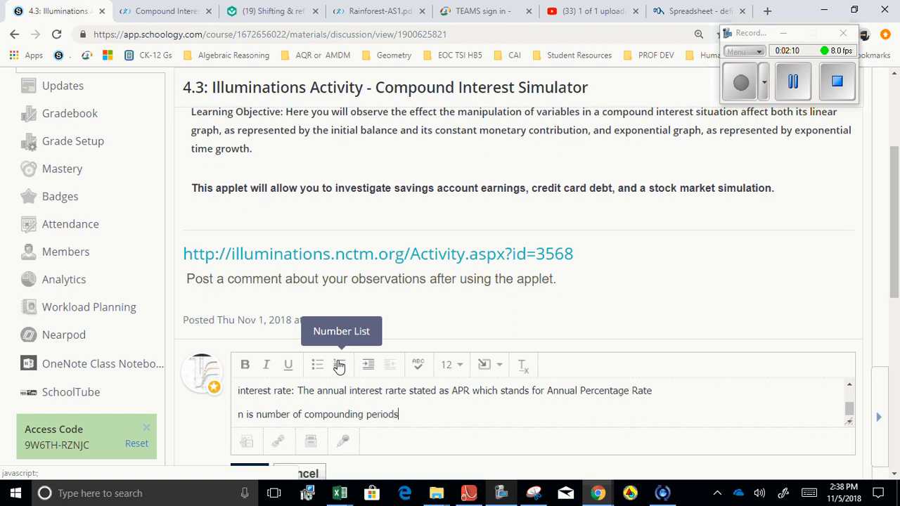
pyautogui.write(' also known as per')
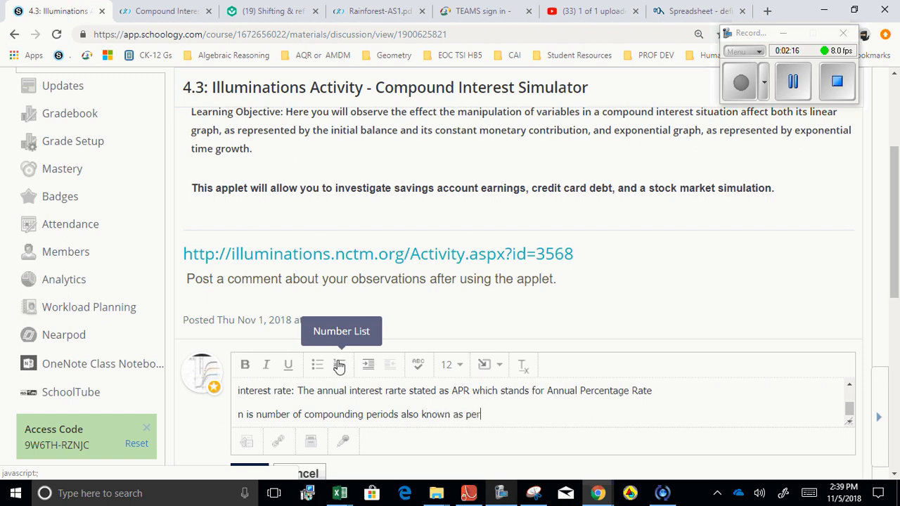
pyautogui.write('iods')
pyautogui.write('.')
pyautogui.press('Return')
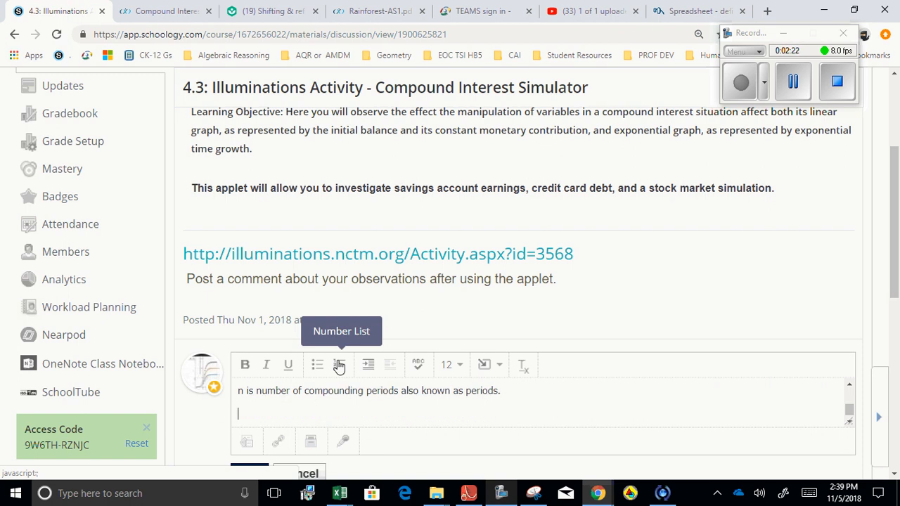
pyautogui.write('r is the')
pyautogui.press('BackSpace')
pyautogui.press('BackSpace')
pyautogui.press('BackSpace')
pyautogui.press('BackSpace')
pyautogui.press('BackSpace')
pyautogui.press('BackSpace')
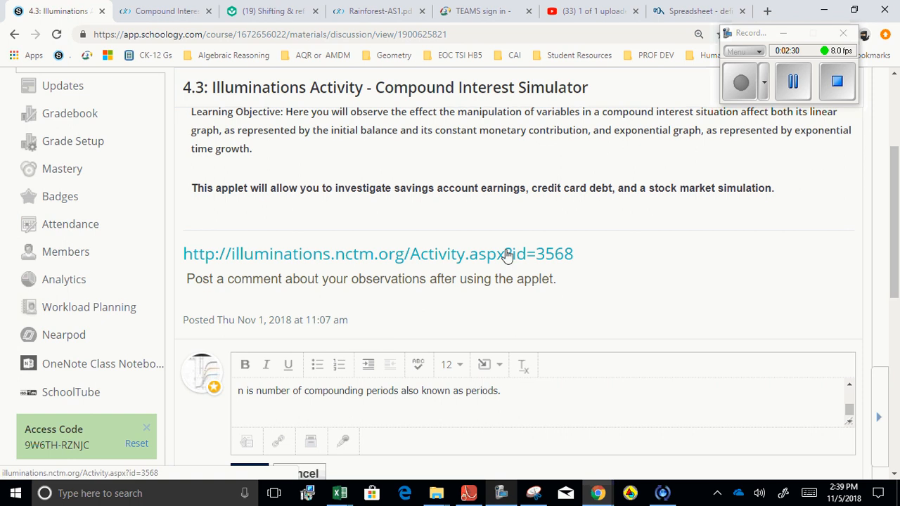
pyautogui.click(794, 81)
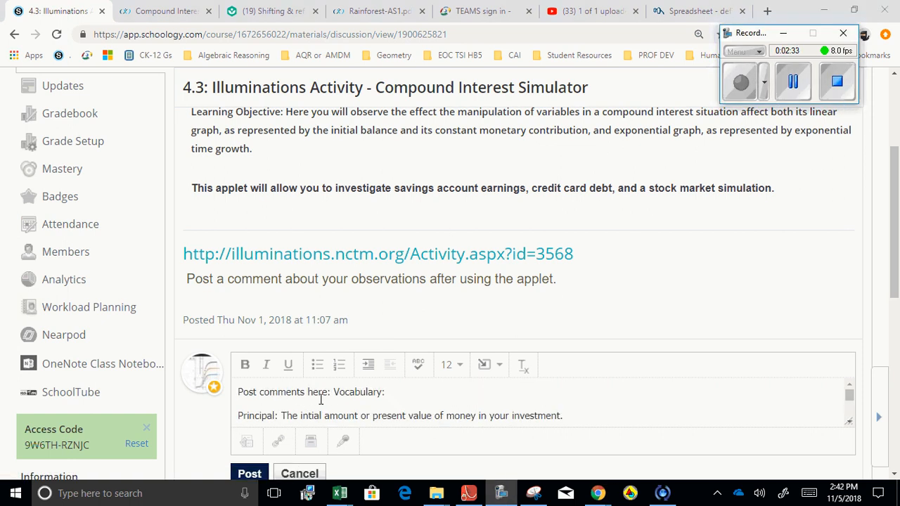
# Delete "Post comments here:" and all the definitions from the comment, keeping only the word "Vocabulary"
pyautogui.moveTo(335, 395); pyautogui.dragTo(239, 393)
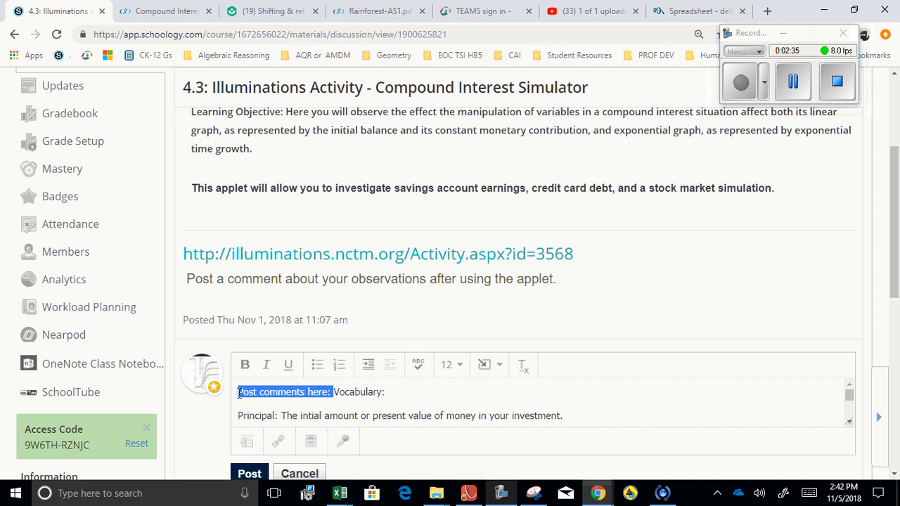
pyautogui.press('BackSpace')
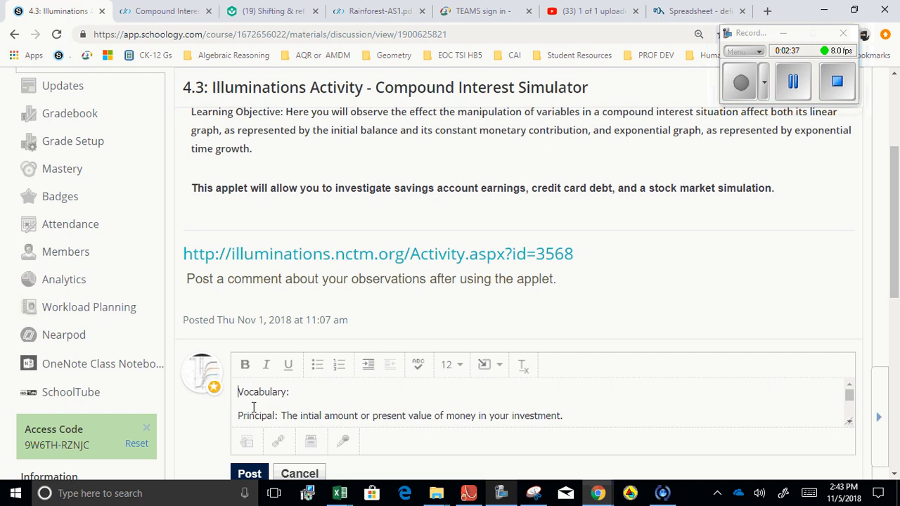
pyautogui.moveTo(239, 415); pyautogui.dragTo(541, 427)
pyautogui.press('BackSpace')
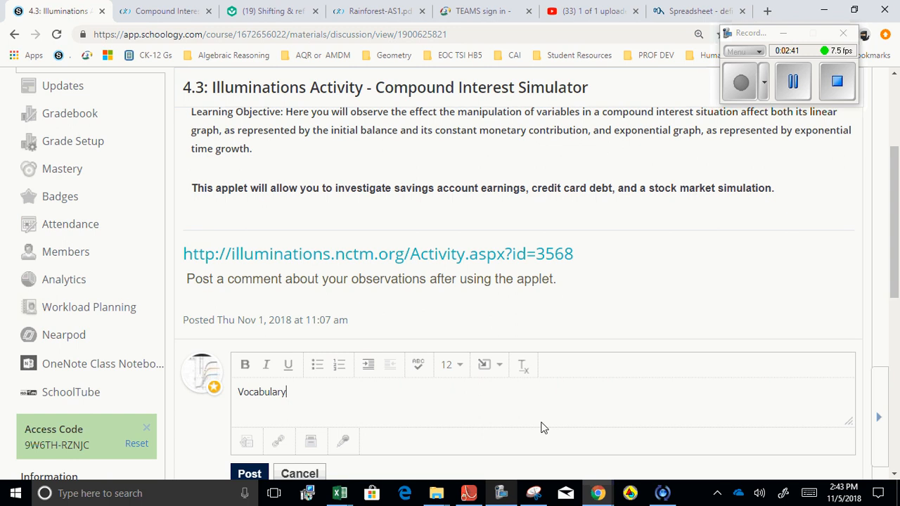
# Continue the Vocabulary line with ": The exponential model is y=a*b^x"
pyautogui.write(': ')
pyautogui.write('The bas')
pyautogui.write('i')
pyautogui.press('BackSpace')
pyautogui.press('BackSpace')
pyautogui.press('BackSpace')
pyautogui.press('BackSpace')
pyautogui.write('exponential model')
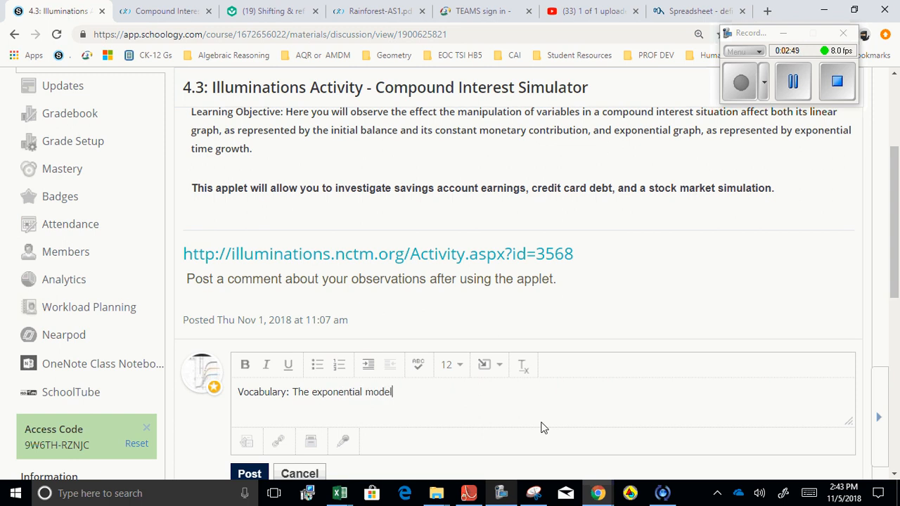
pyautogui.write(' is y=a*b^')
pyautogui.press('BackSpace')
pyautogui.press('BackSpace')
pyautogui.write('b^x')
# Extend the exponential model sentence with ", specifically in finance FV = PV*(1+r/n)^(n*t)"
pyautogui.write(', spec')
pyautogui.write('ifica')
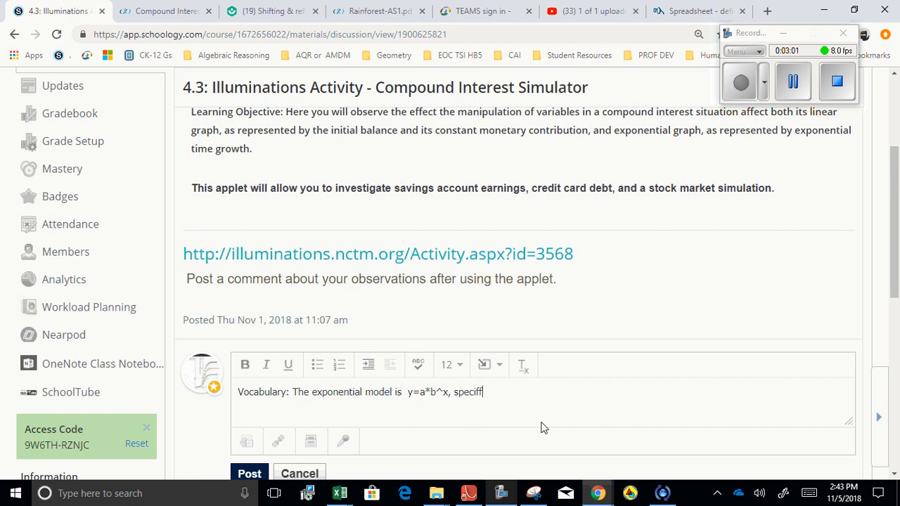
pyautogui.write('t')
pyautogui.press('BackSpace')
pyautogui.write('a')
pyautogui.press('BackSpace')
pyautogui.write('lly in finance PV =')
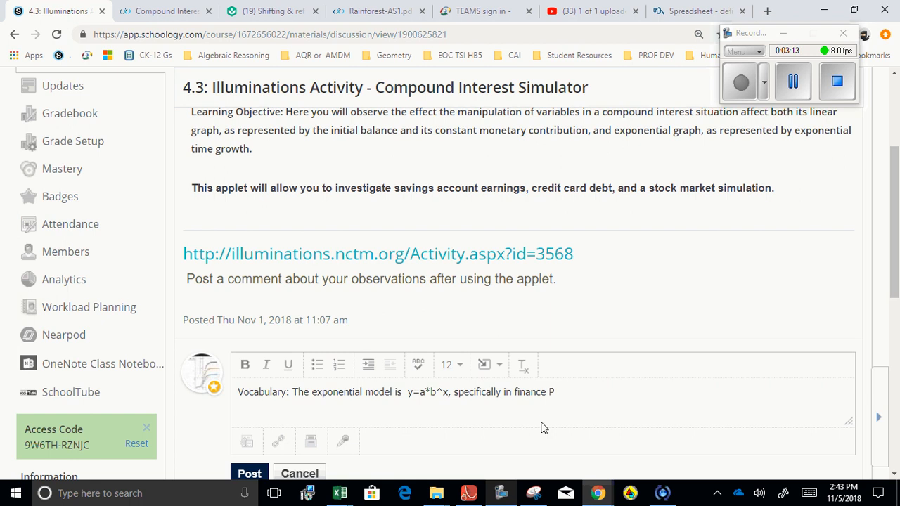
pyautogui.press('BackSpace')
pyautogui.write('Fv')
pyautogui.click(806, 85)
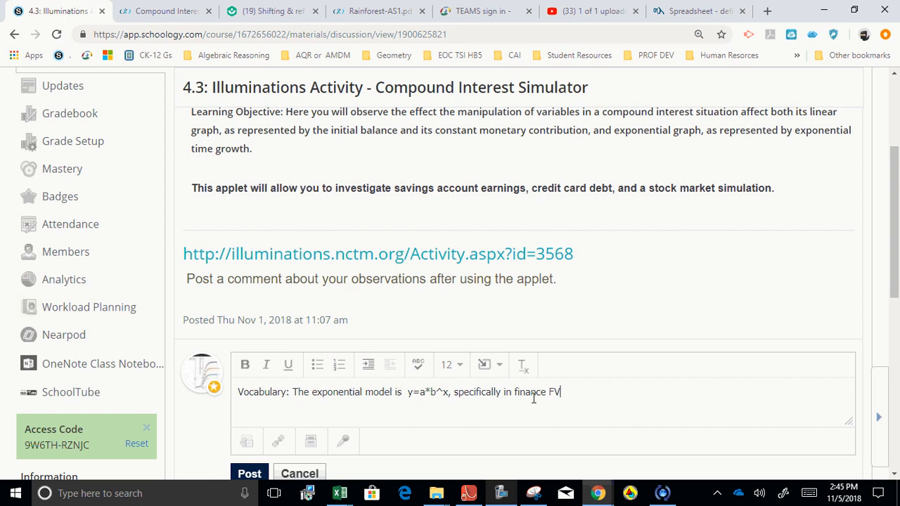
pyautogui.write('= PV*')
pyautogui.write('(1+r/n)^(nt')
pyautogui.press('BackSpace')
pyautogui.write('*t)')
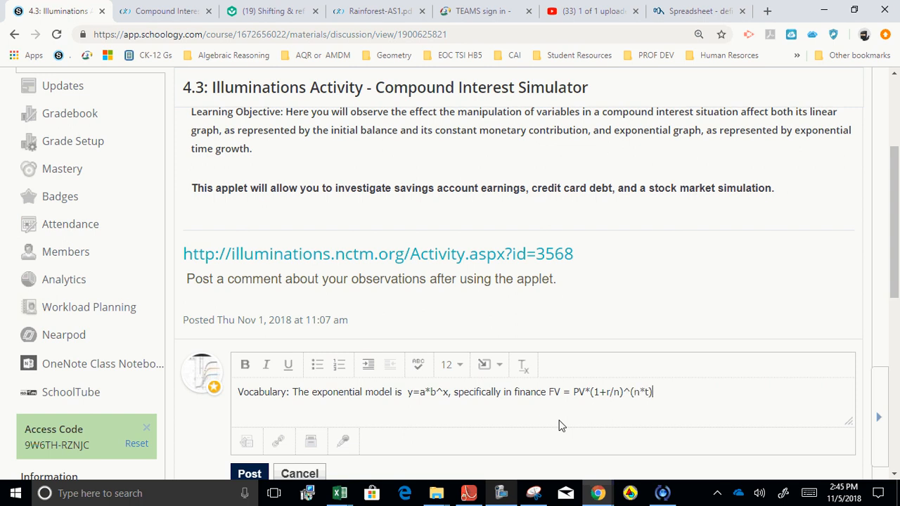
# End the formula line with "where" and add the line "FV is a future value of money" below it
pyautogui.write(' where')
pyautogui.press('Return')
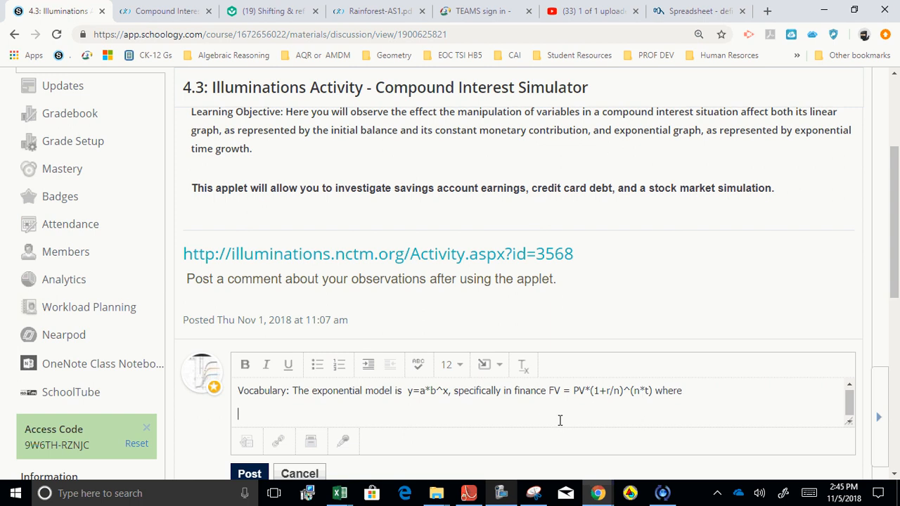
pyautogui.write('FV is a future value of mone')
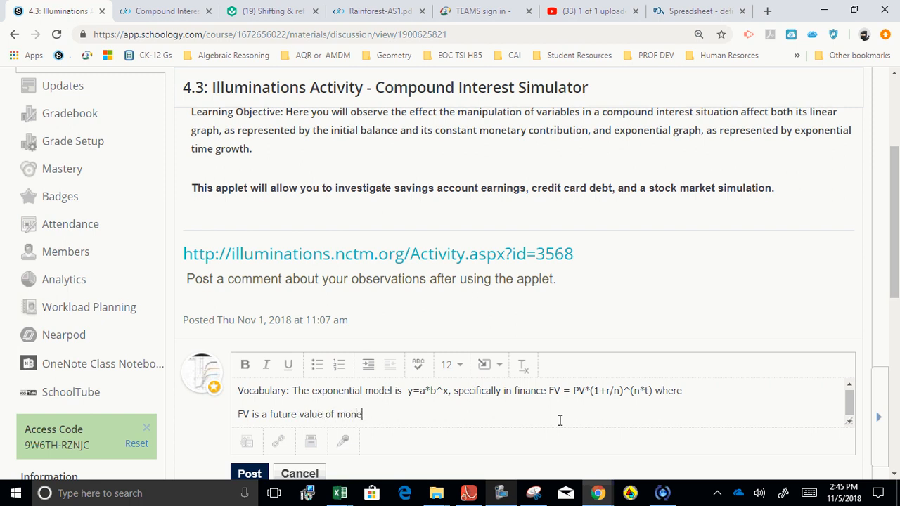
pyautogui.write('y')
pyautogui.press('Return')
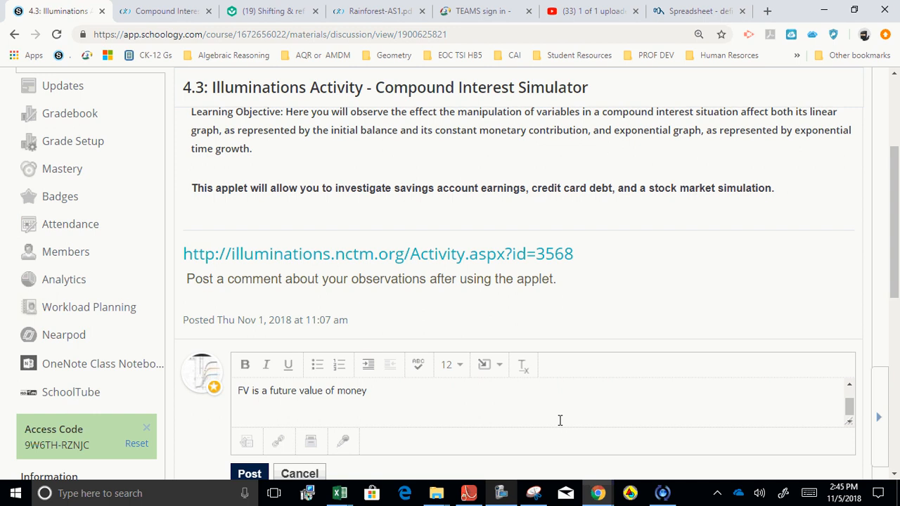
# Add "PV is the present value of money" after the future value definition in the comment
pyautogui.press('BackSpace')
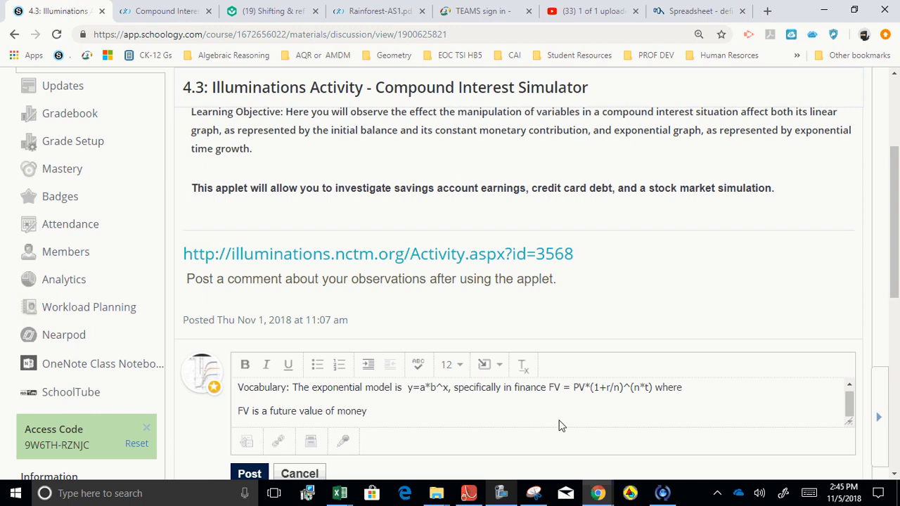
pyautogui.write('PV is the present value of mon')
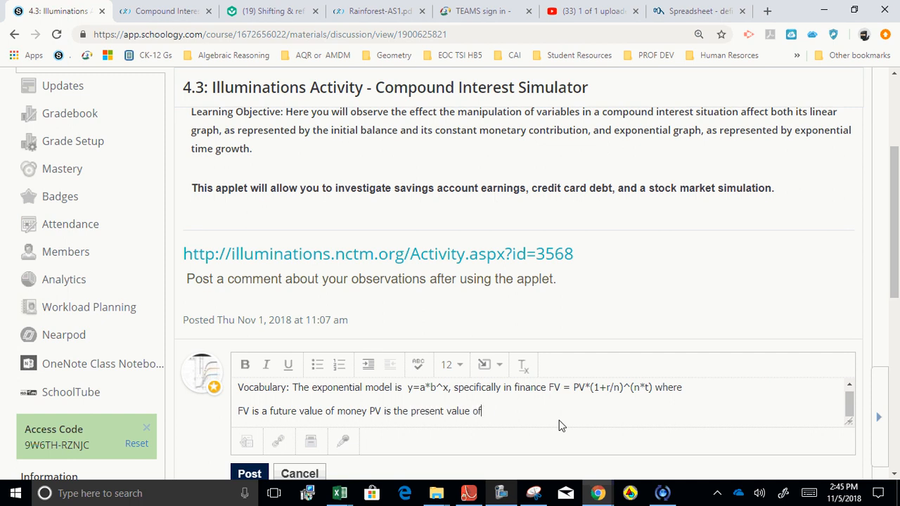
pyautogui.press('BackSpace')
pyautogui.press('BackSpace')
pyautogui.write('oney')
pyautogui.write(' and ')
pyautogui.write('4')
pyautogui.press('BackSpace')
pyautogui.write('r i')
pyautogui.press('BackSpace')
pyautogui.press('BackSpace')
pyautogui.press('BackSpace')
pyautogui.press('BackSpace')
pyautogui.press('BackSpace')
pyautogui.press('BackSpace')
# Continue the definitions with "; r" and insert a semicolon after "FV is a future value of money"
pyautogui.write('; r')
pyautogui.click(366, 411)
pyautogui.write(';')
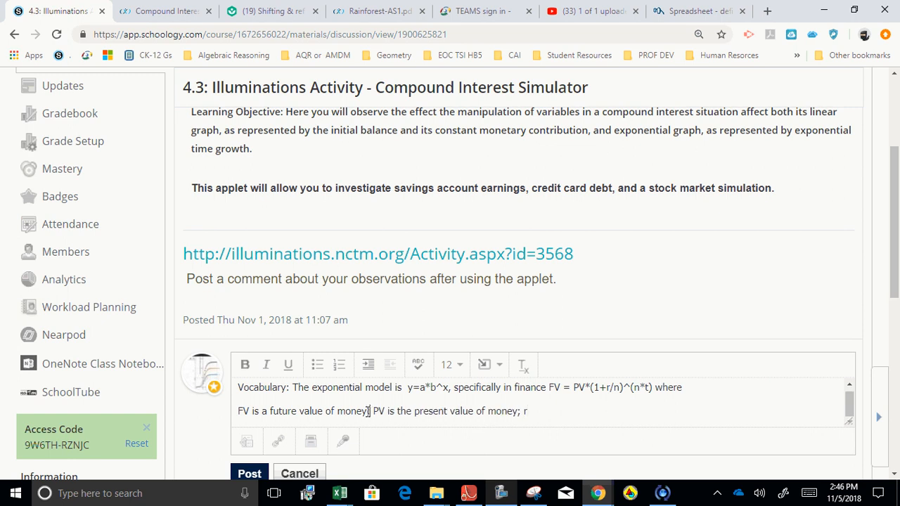
# Complete the definition of r with "is the APR (annual percentage rate)"
pyautogui.click(537, 412)
pyautogui.write('is the APR (annual pe')
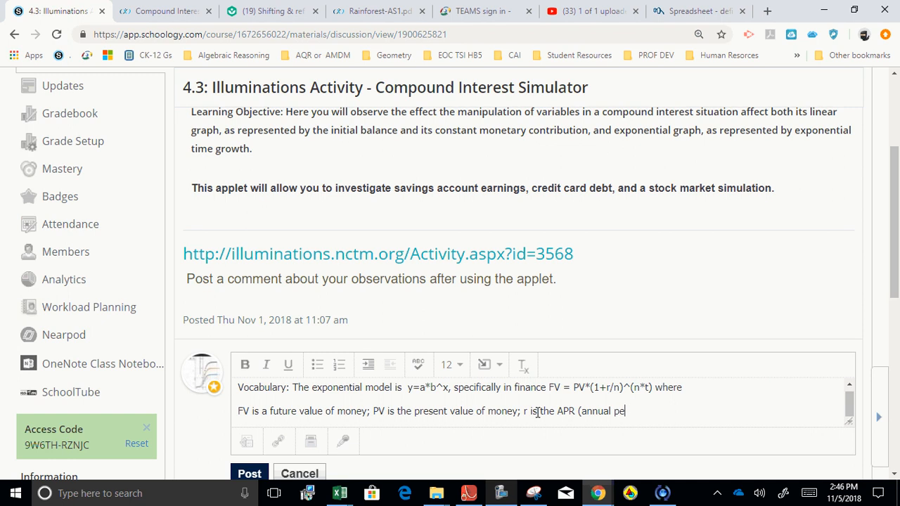
pyautogui.write('rcentage ')
pyautogui.write('rea')
pyautogui.write('te')
pyautogui.write(')')
# Finish the definitions with "; n is the number of compounding periods per year; and t is the time in years."
pyautogui.write('; n is the n')
pyautogui.write('umbr')
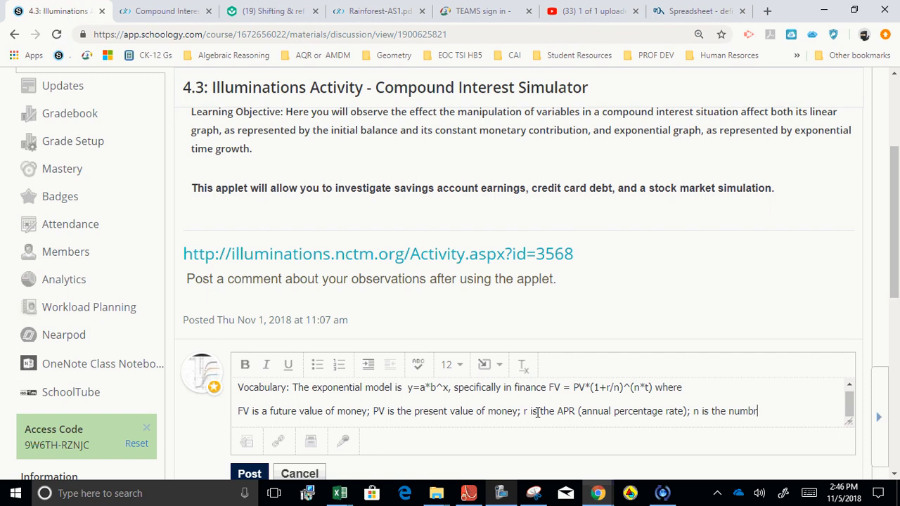
pyautogui.press('BackSpace')
pyautogui.write('er of compounding p')
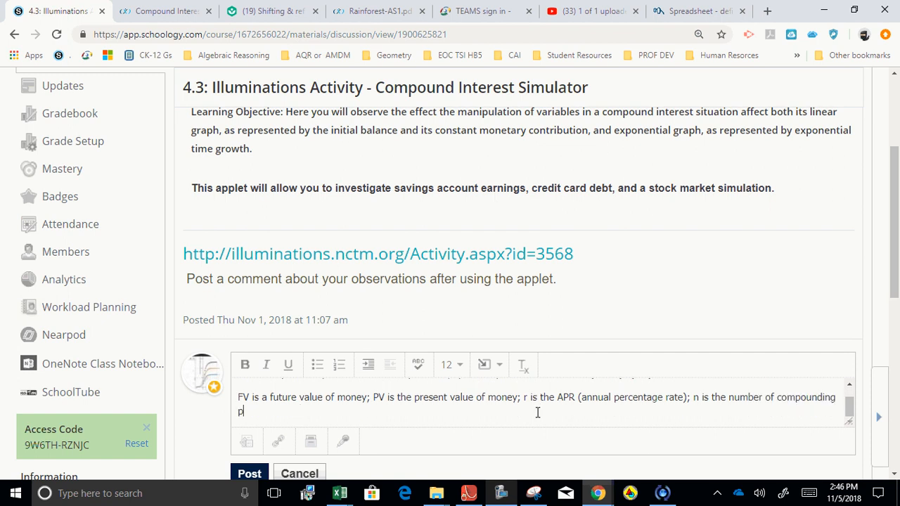
pyautogui.write('eriods; and t is the time in ye')
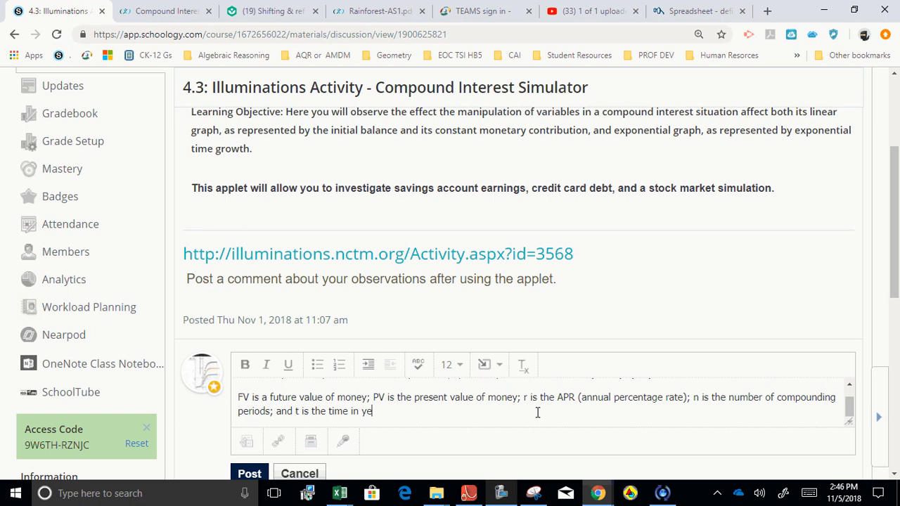
pyautogui.write('ars.')
pyautogui.write('per year')
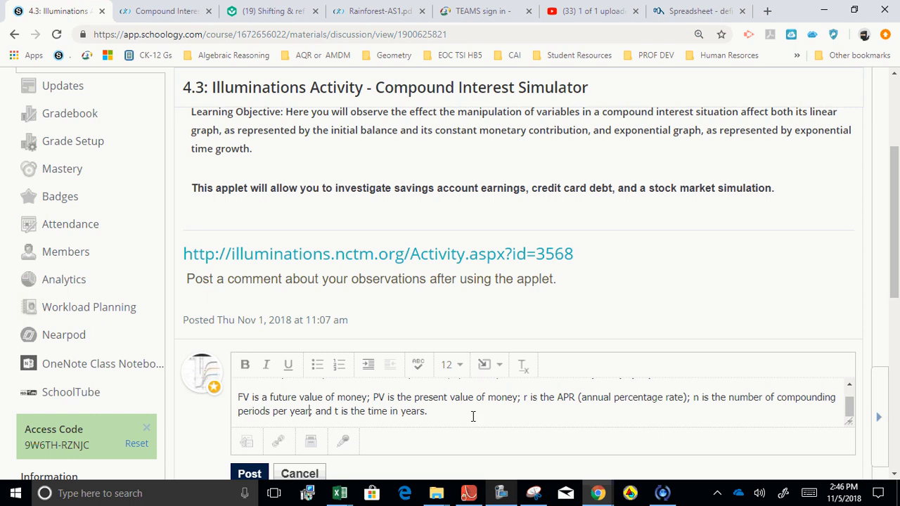
# Review the finished vocabulary comment and post it to the discussion
pyautogui.click(803, 415)
pyautogui.hotkey('ctrl', 'Home')
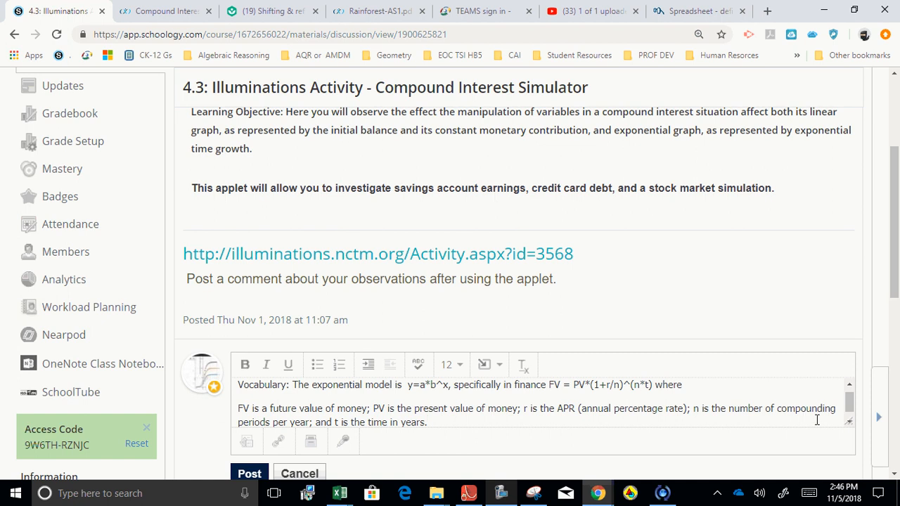
pyautogui.click(244, 477)
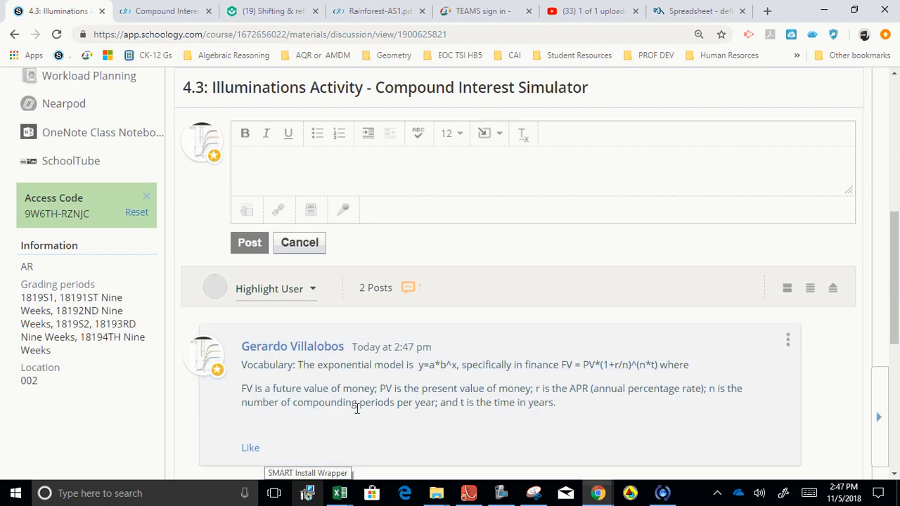
# Open the illuminations.nctm.org activity link from the discussion and show the Compound Interest Simulator at 125% zoom
pyautogui.moveTo(897, 349); pyautogui.dragTo(895, 274)
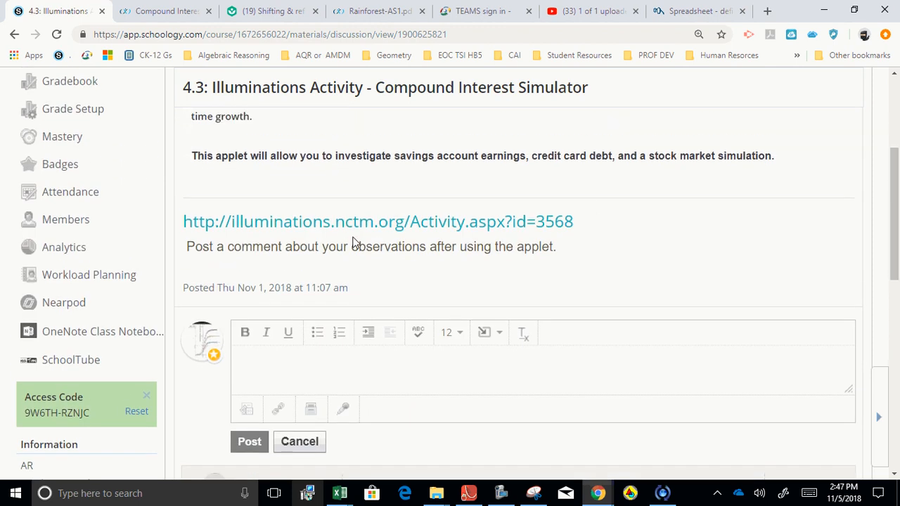
pyautogui.click(321, 231)
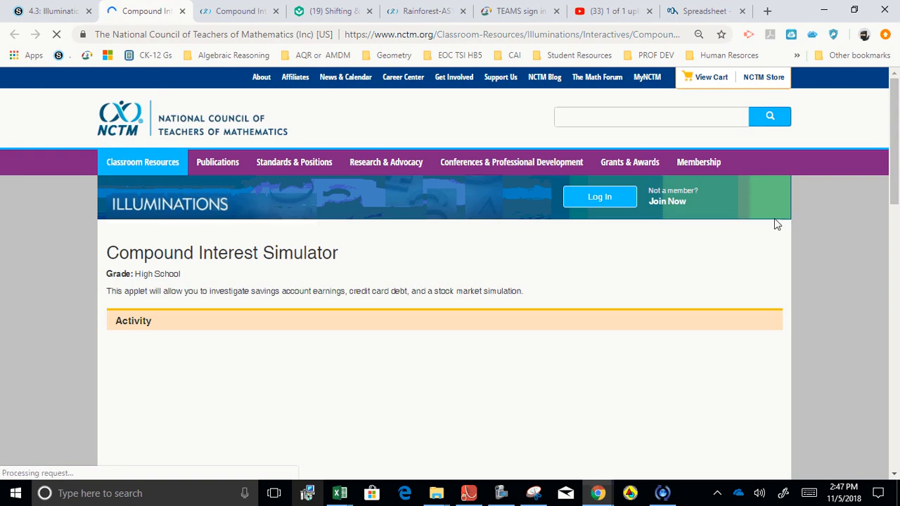
pyautogui.moveTo(895, 169); pyautogui.dragTo(880, 234)
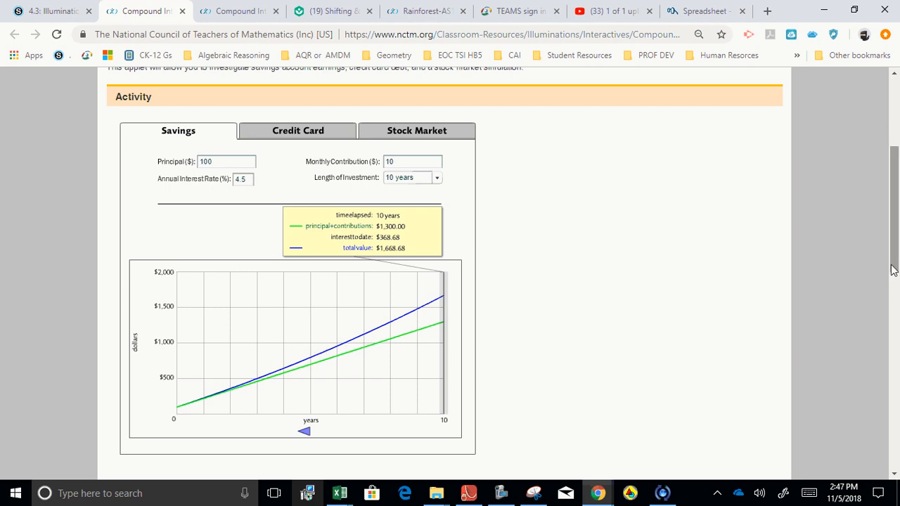
pyautogui.hotkey('ctrl', '+')
pyautogui.hotkey('ctrl', '+')
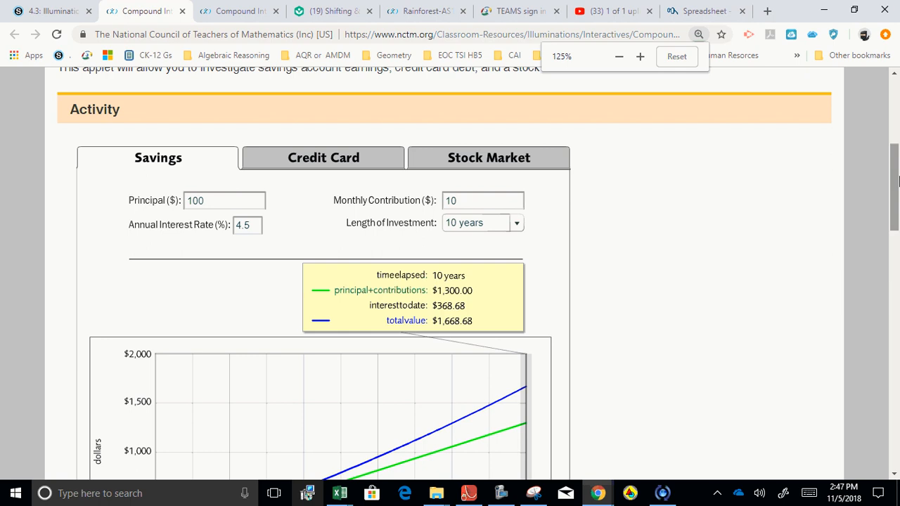
pyautogui.moveTo(894, 159); pyautogui.dragTo(893, 142)
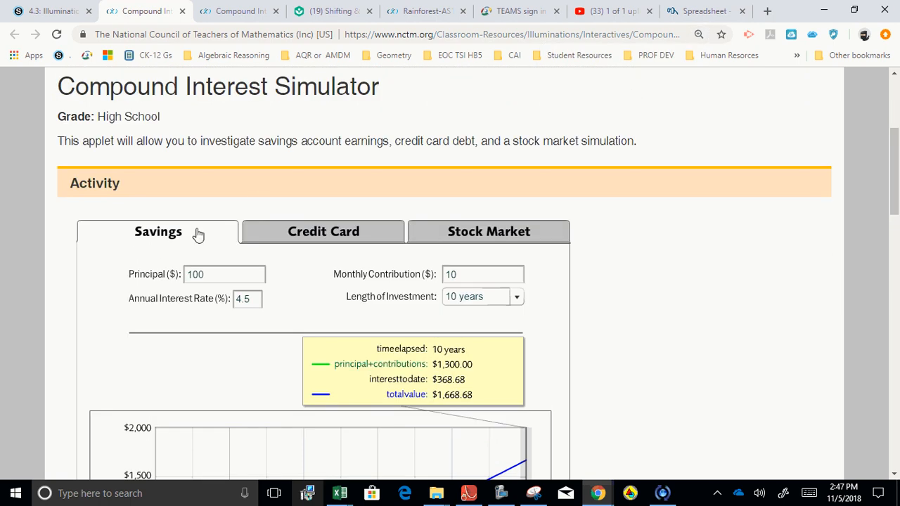
# Look at the Credit Card simulation and the Stock Market simulation with its graph
pyautogui.click(309, 234)
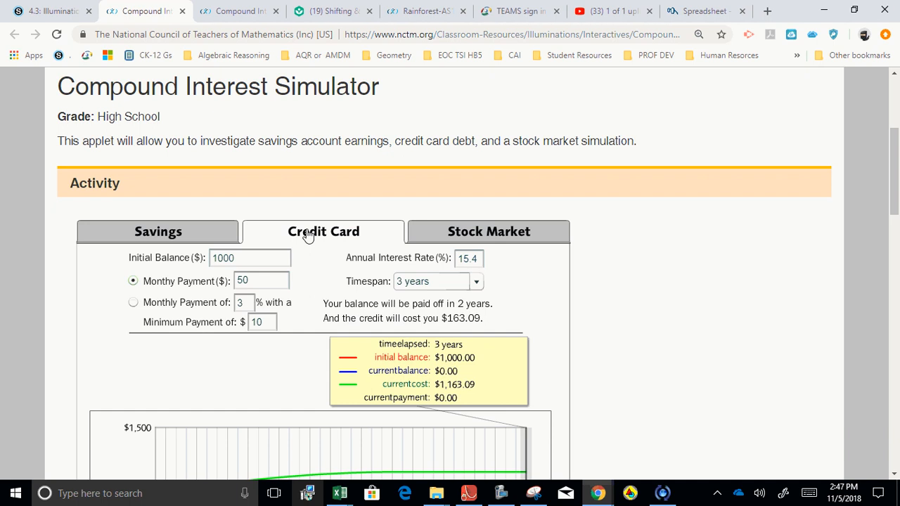
pyautogui.click(465, 234)
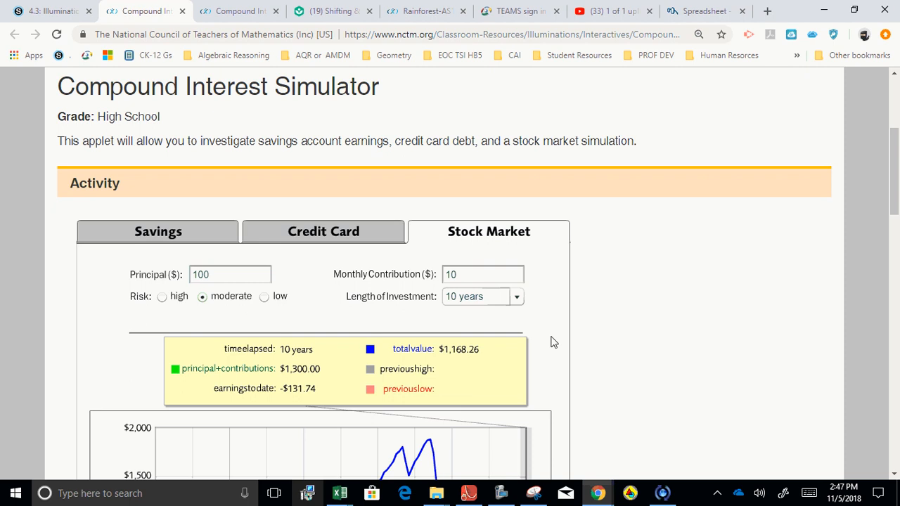
pyautogui.moveTo(894, 187); pyautogui.dragTo(892, 239)
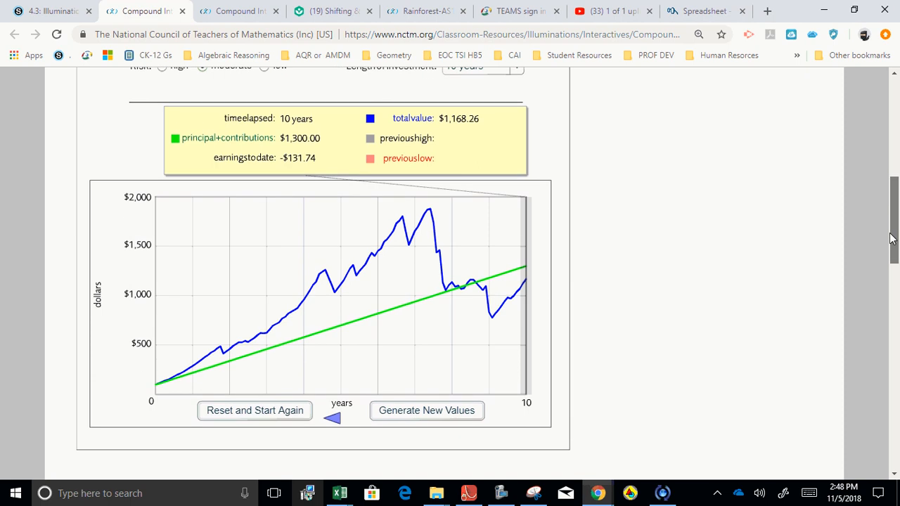
pyautogui.moveTo(892, 239); pyautogui.dragTo(892, 234)
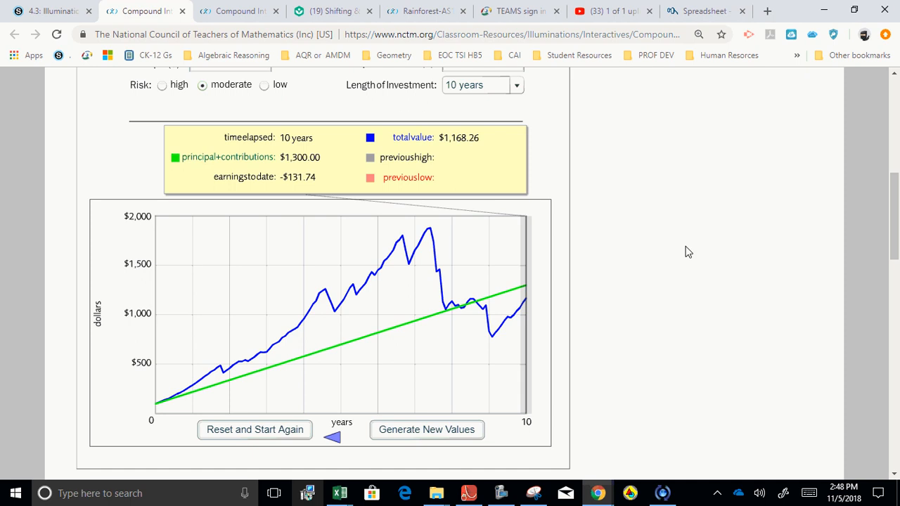
# Inspect the Stock Market graph at 7 years, 2 months and at 6 years, 10 months with the time bar
pyautogui.moveTo(528, 338); pyautogui.dragTo(422, 342)
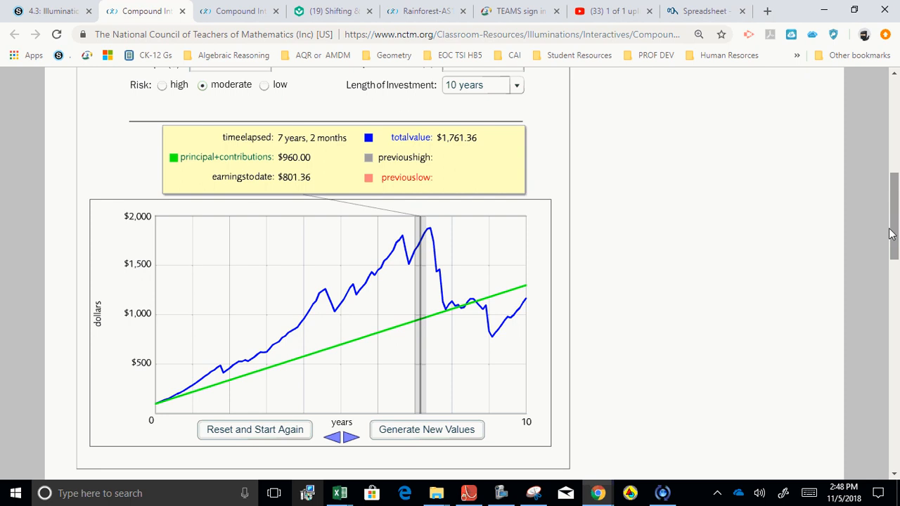
pyautogui.moveTo(890, 234)
pyautogui.mouseDown()
pyautogui.moveTo(887, 199)
pyautogui.moveTo(887, 230)
pyautogui.mouseUp()
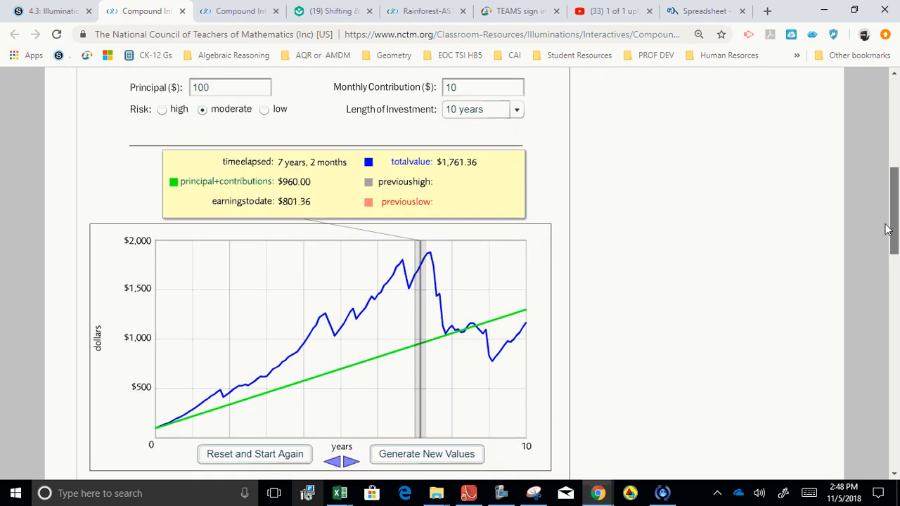
pyautogui.moveTo(419, 343)
pyautogui.mouseDown()
pyautogui.moveTo(392, 339)
pyautogui.moveTo(352, 356)
pyautogui.moveTo(410, 358)
pyautogui.mouseUp()
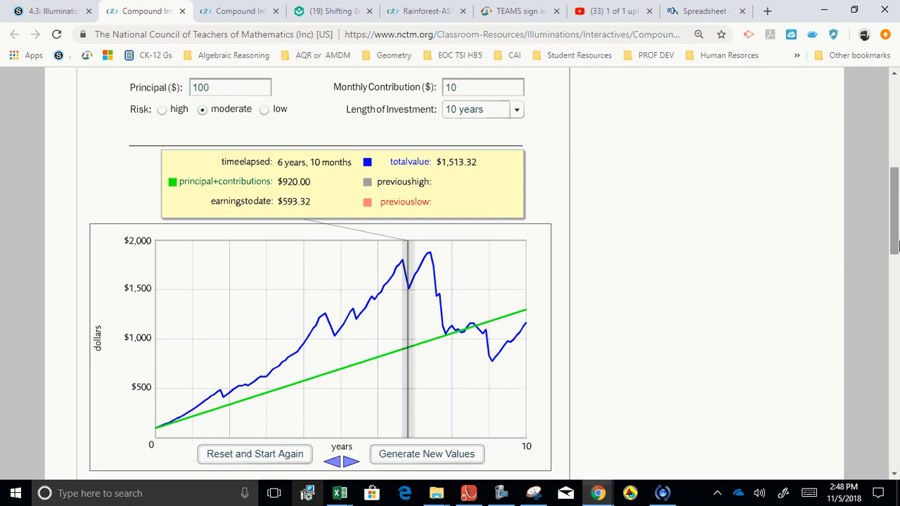
# Review the Stock Market settings, then read the applet's instructions and Exploration questions
pyautogui.moveTo(896, 243); pyautogui.dragTo(882, 233)
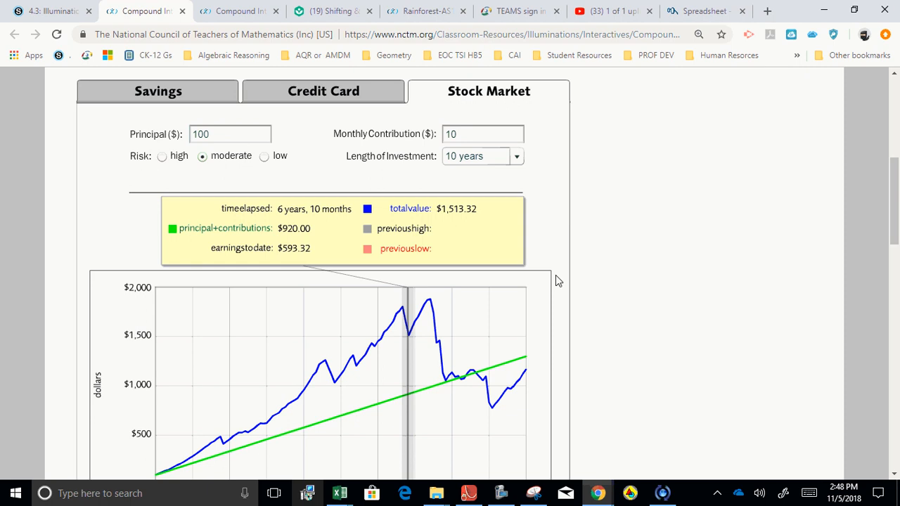
pyautogui.moveTo(895, 193); pyautogui.dragTo(895, 197)
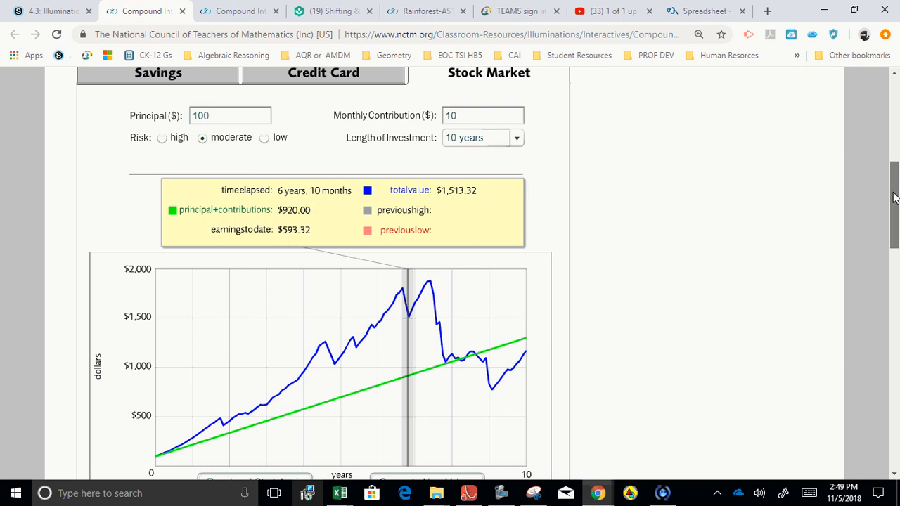
pyautogui.moveTo(895, 198); pyautogui.dragTo(895, 192)
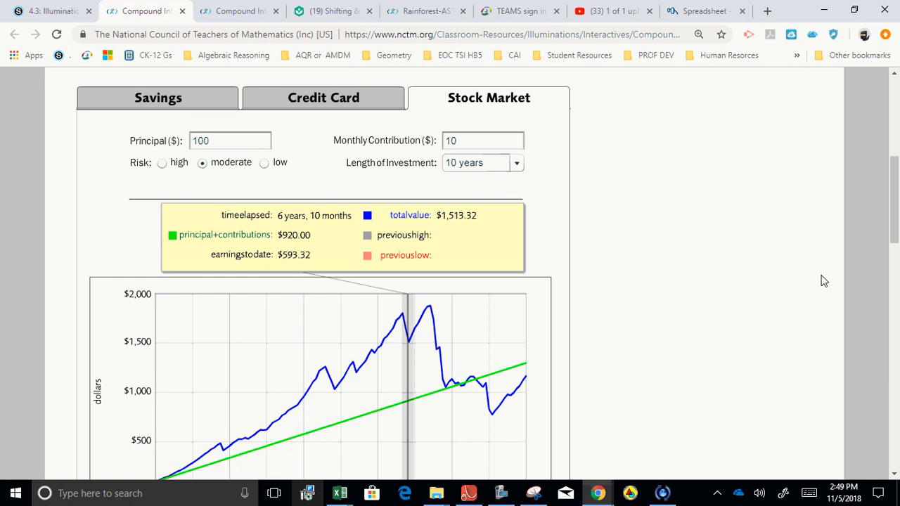
pyautogui.moveTo(895, 227); pyautogui.dragTo(892, 358)
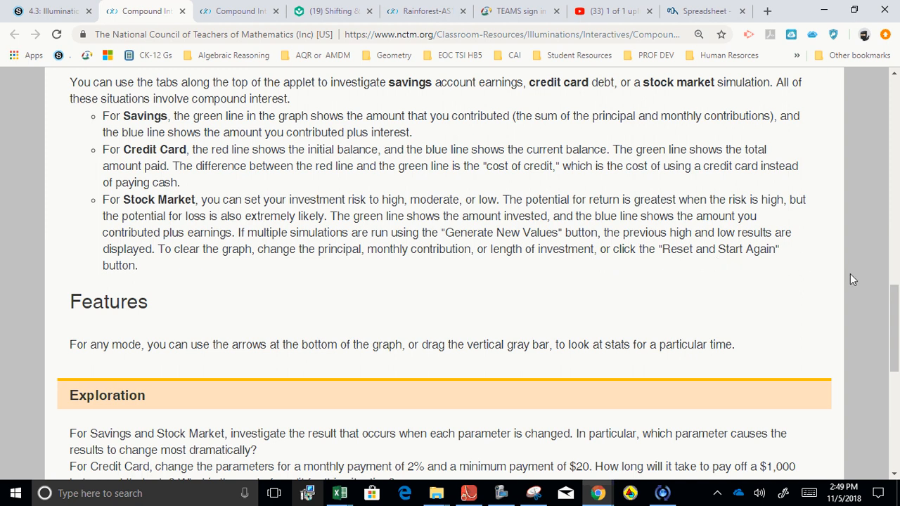
pyautogui.moveTo(896, 308); pyautogui.dragTo(895, 361)
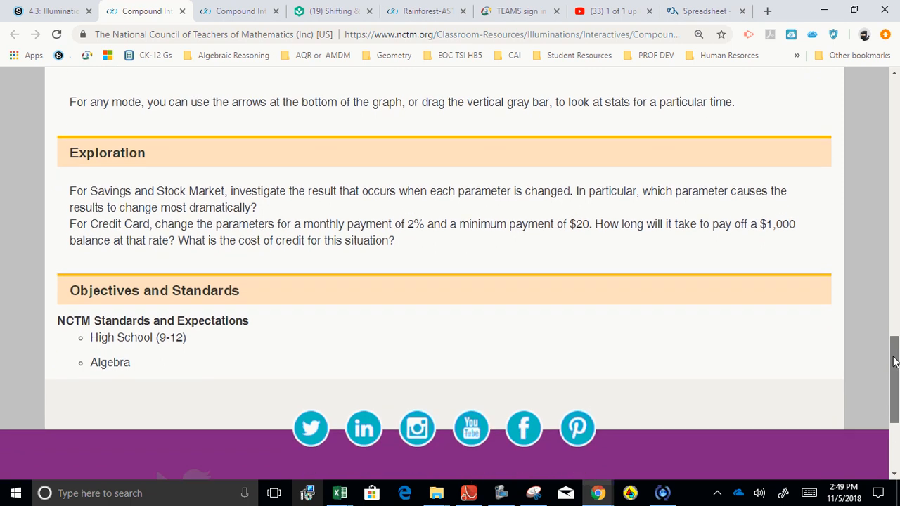
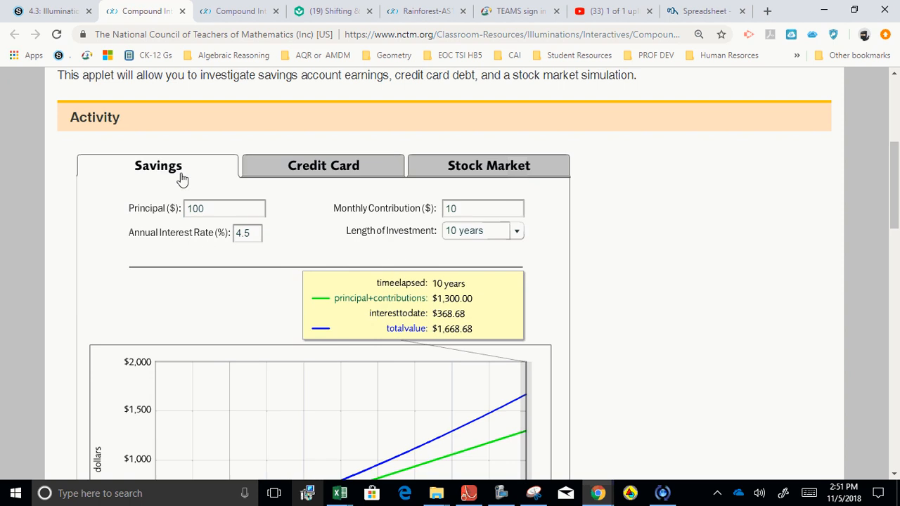
# Show the Credit Card simulation and inspect its graph at 2 years with the time bar
pyautogui.click(289, 169)
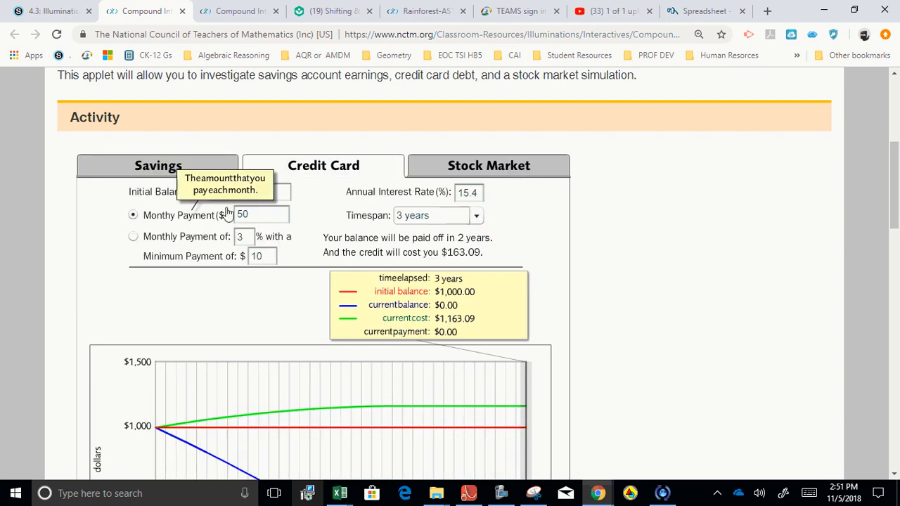
pyautogui.moveTo(144, 192)
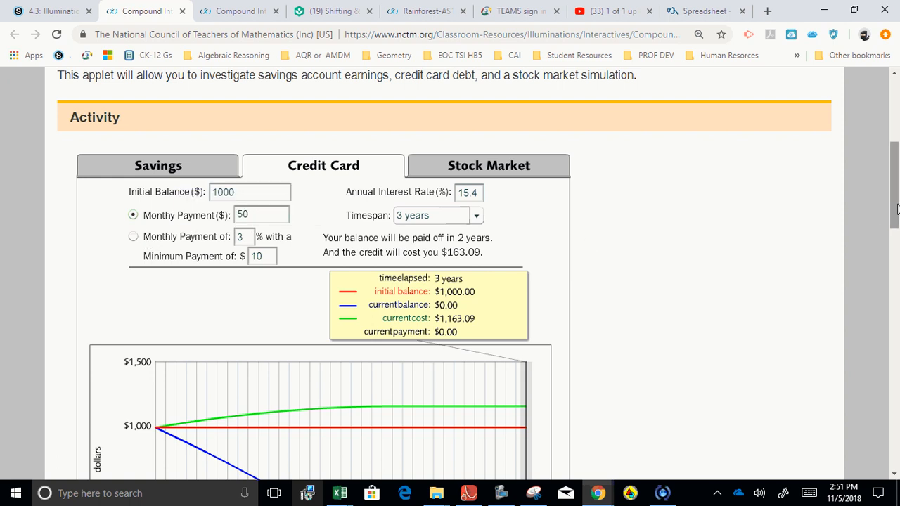
pyautogui.moveTo(895, 211); pyautogui.dragTo(890, 251)
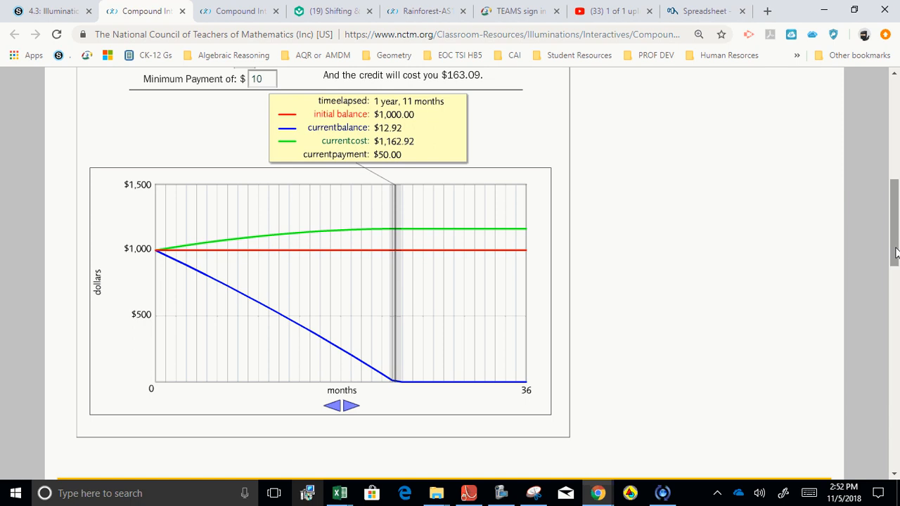
pyautogui.moveTo(896, 254); pyautogui.dragTo(896, 225)
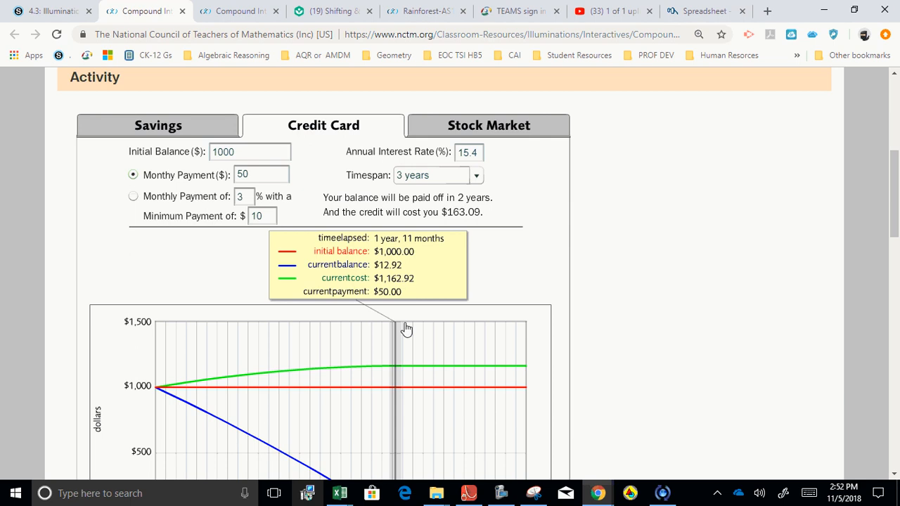
pyautogui.moveTo(396, 333); pyautogui.dragTo(401, 333)
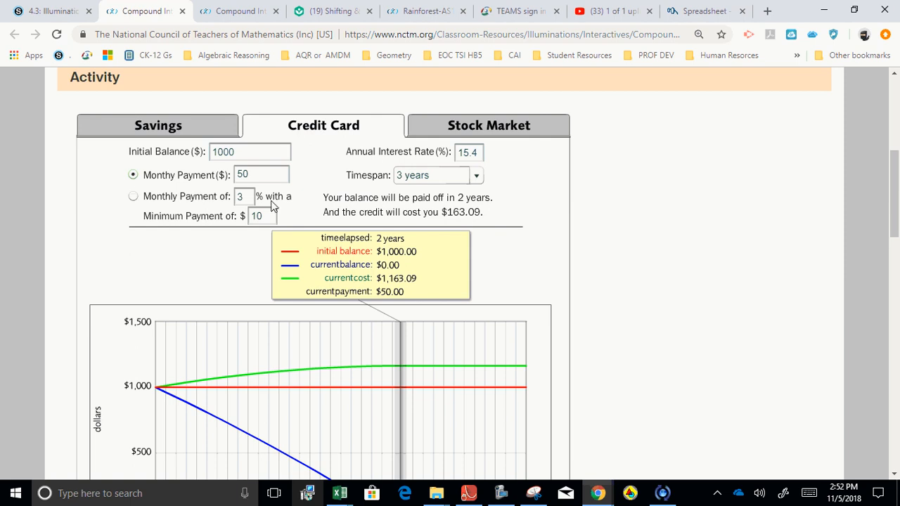
# Switch the Credit Card simulation to a percentage-based monthly payment of 2% with a minimum payment of $20
pyautogui.click(135, 198)
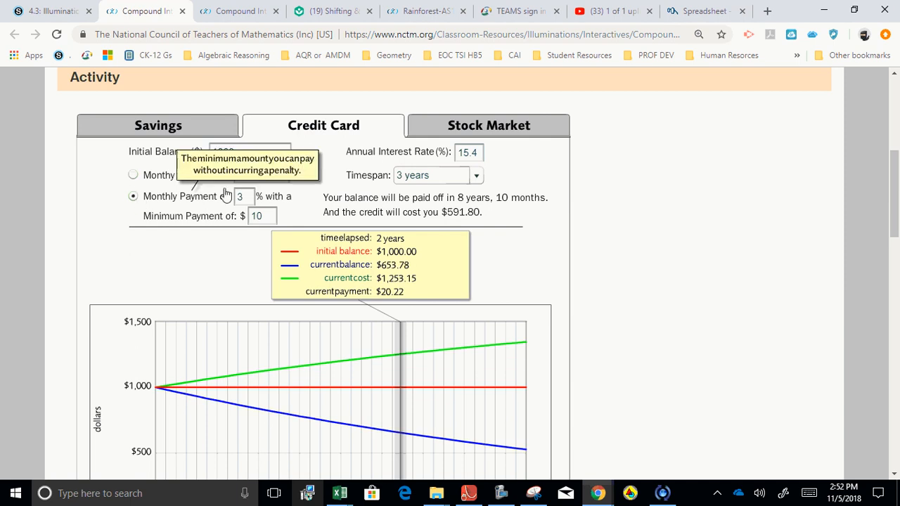
pyautogui.moveTo(248, 197); pyautogui.dragTo(240, 197)
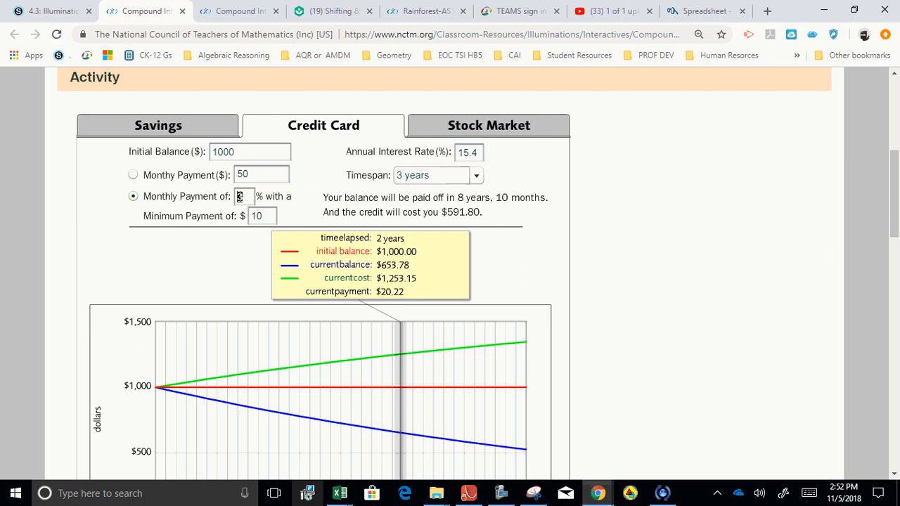
pyautogui.write('2')
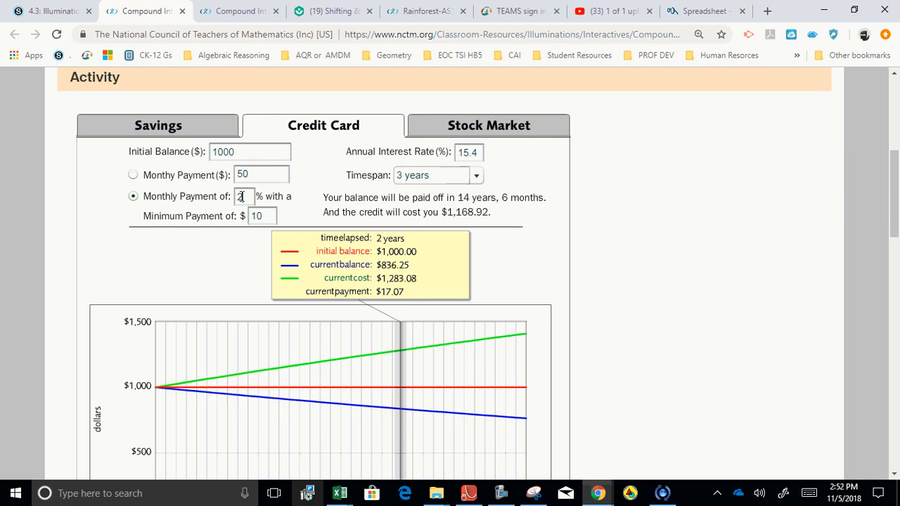
pyautogui.moveTo(271, 216); pyautogui.dragTo(250, 216)
pyautogui.write('20')
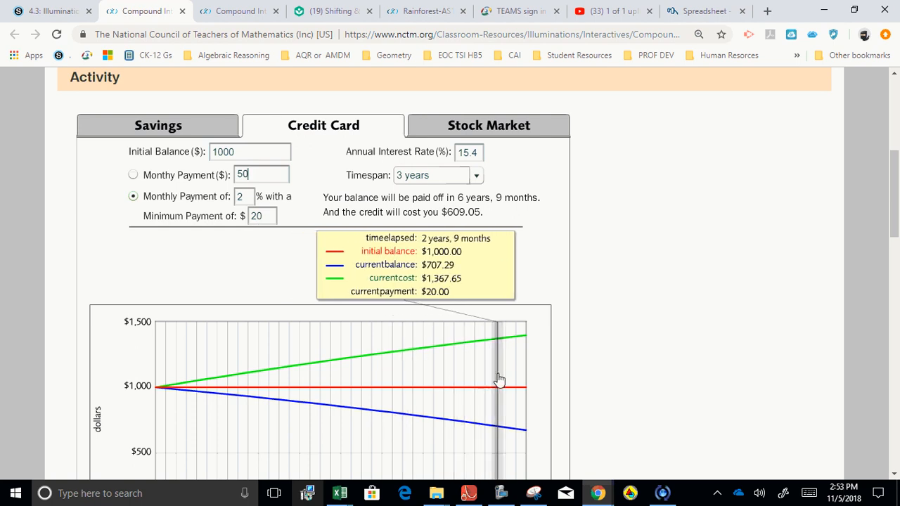
# Advance the Credit Card graph's time bar month by month to inspect the values at 3 years
pyautogui.scroll(-1, 891, 228)
pyautogui.scroll(-2, 896, 259)
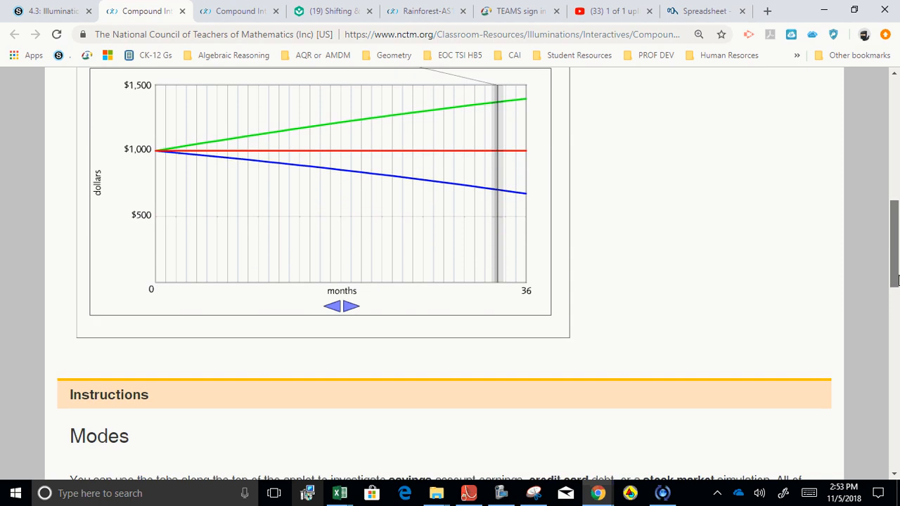
pyautogui.scroll(1, 897, 259)
pyautogui.click(354, 400)
pyautogui.click(354, 400)
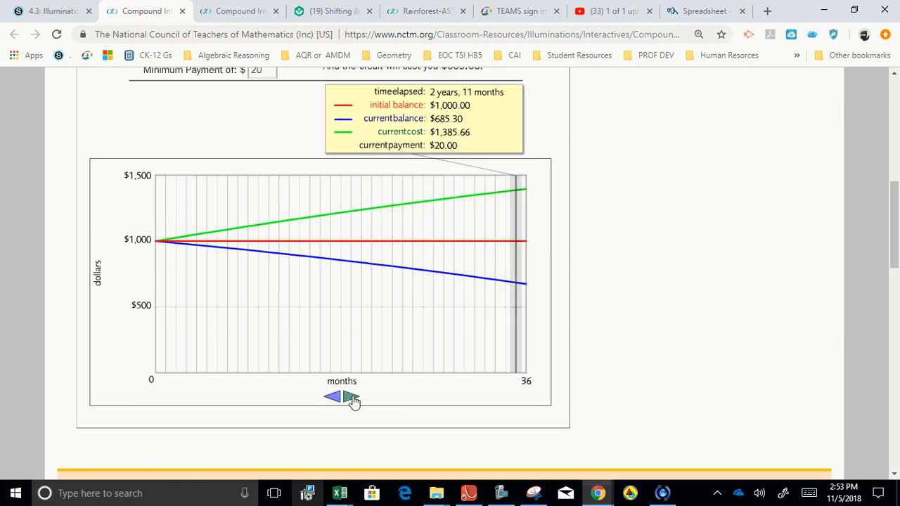
pyautogui.click(354, 399)
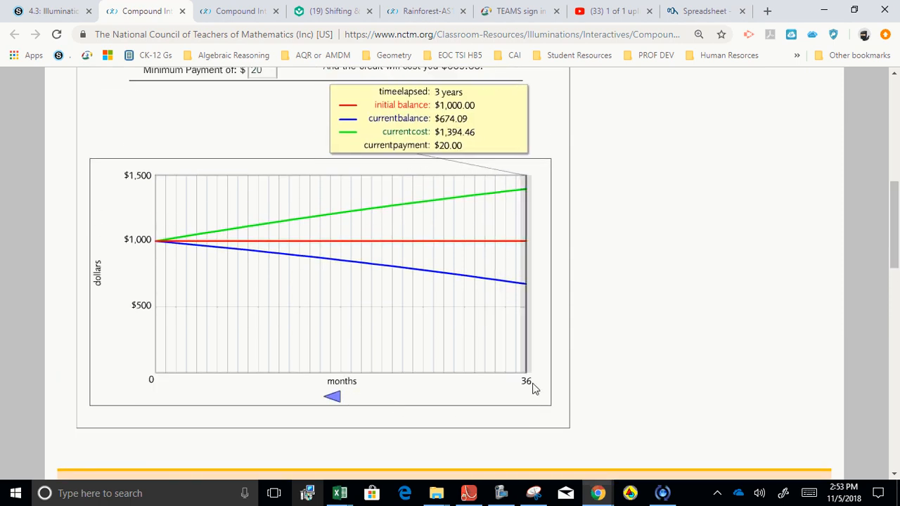
# Set the Credit Card simulation's timespan to 10 years and bring the whole graph into view
pyautogui.scroll(3, 844, 266)
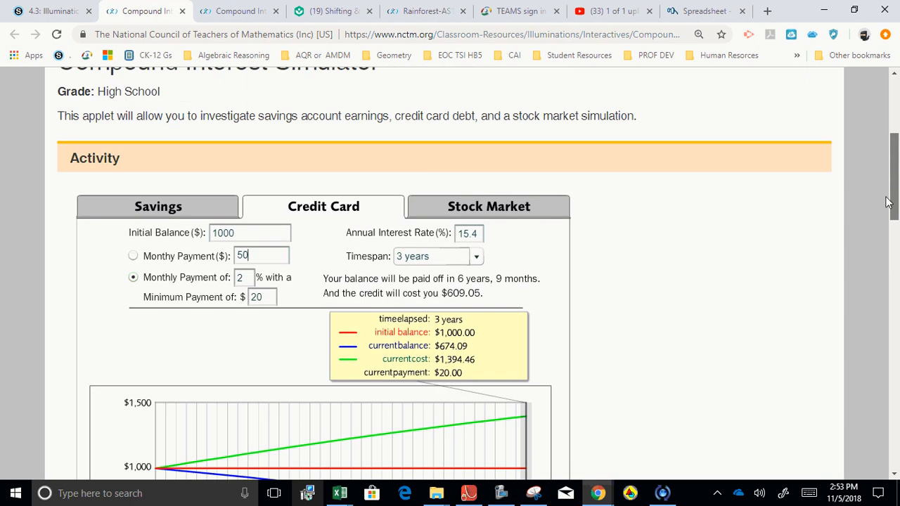
pyautogui.click(478, 259)
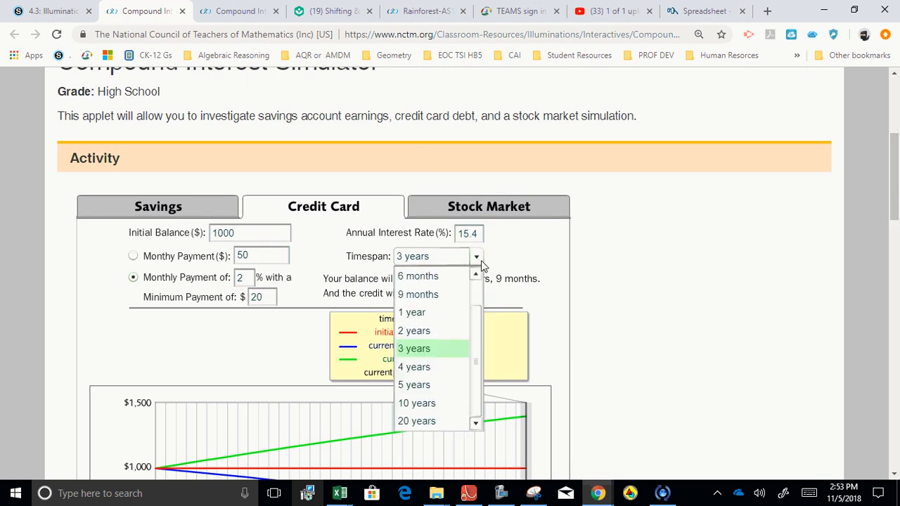
pyautogui.click(442, 403)
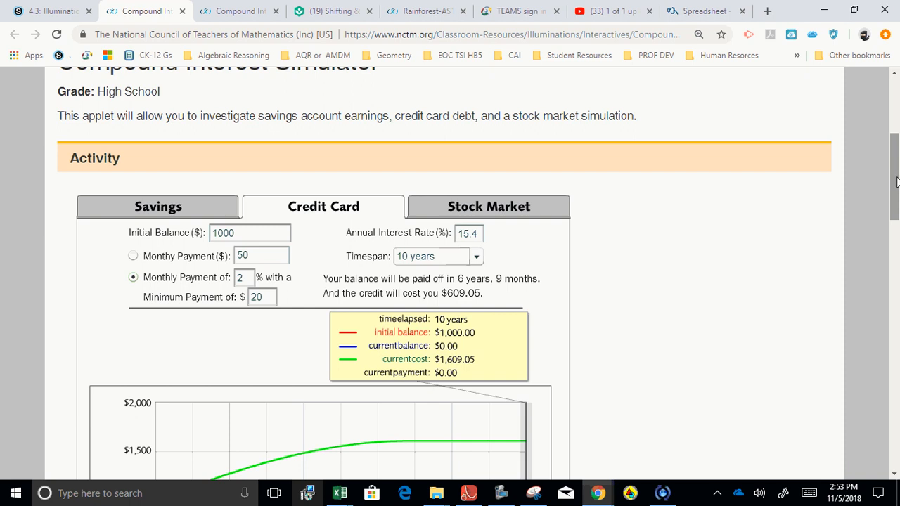
pyautogui.moveTo(897, 181); pyautogui.dragTo(897, 211)
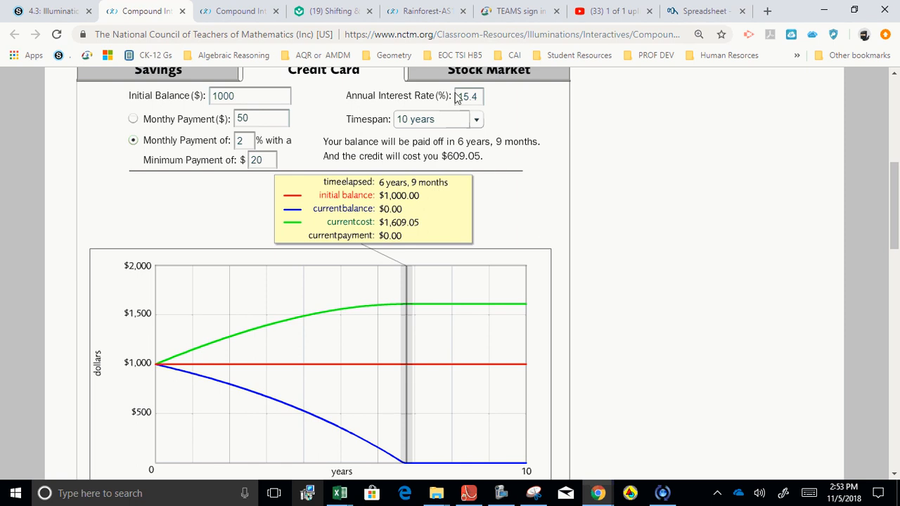
# Set the credit card's annual interest rate to 10% and inspect the graph at 5 years, 4 months
pyautogui.moveTo(459, 95); pyautogui.dragTo(479, 96)
pyautogui.write('10')
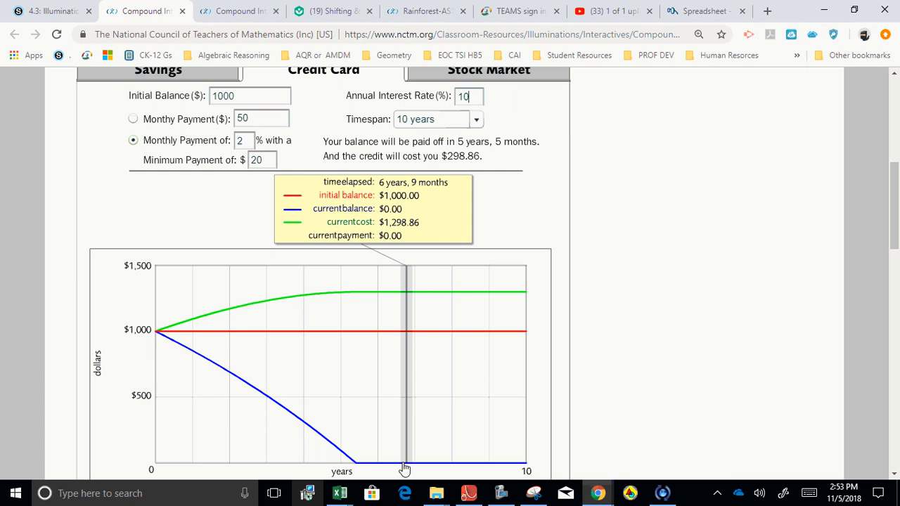
pyautogui.moveTo(405, 468); pyautogui.dragTo(355, 466)
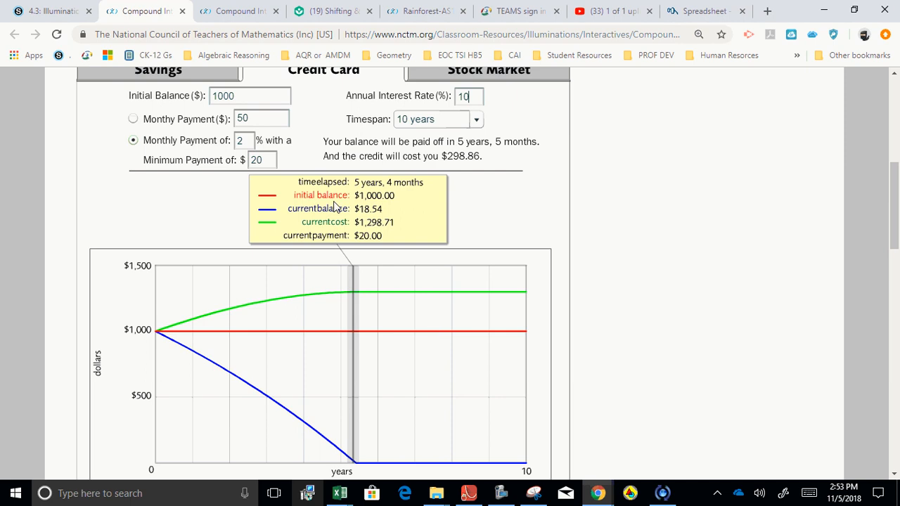
# Set the percentage-based payment to 3%, and switch to a fixed monthly payment of $200
pyautogui.doubleClick(239, 141)
pyautogui.write('3')
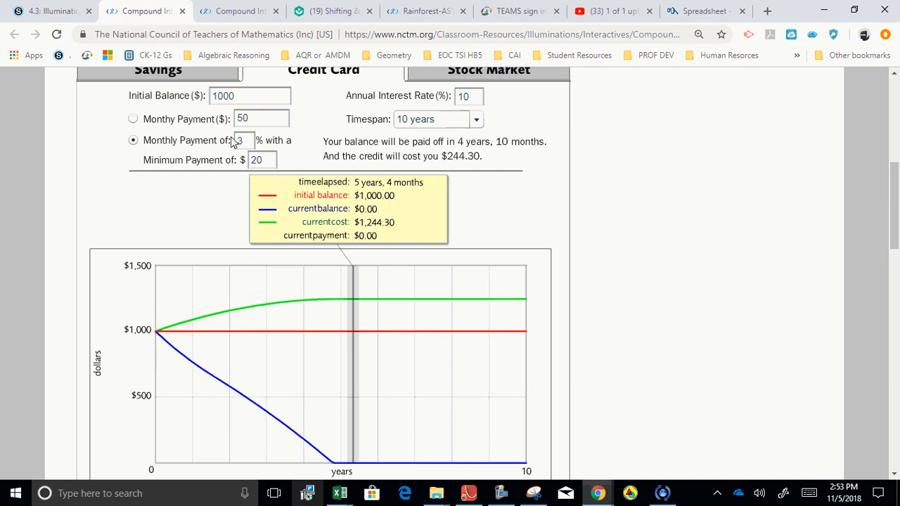
pyautogui.click(133, 119)
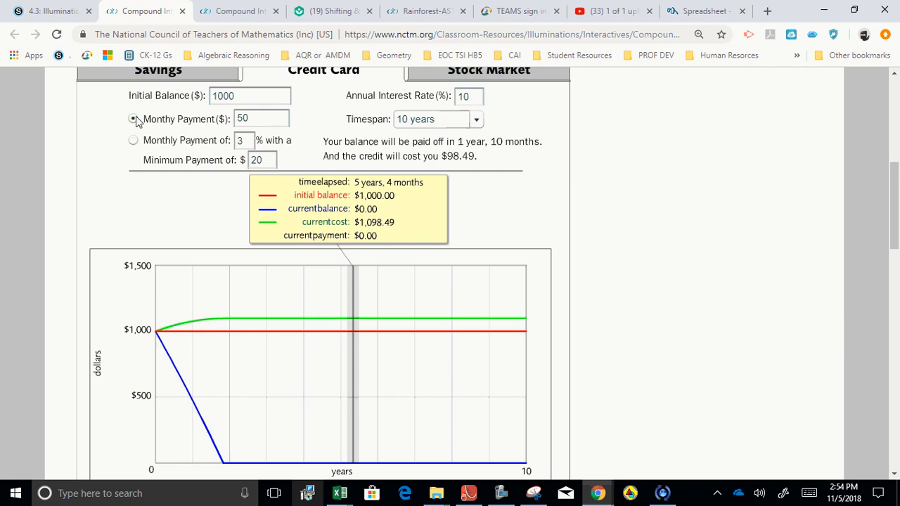
pyautogui.doubleClick(262, 118)
pyautogui.write('200')
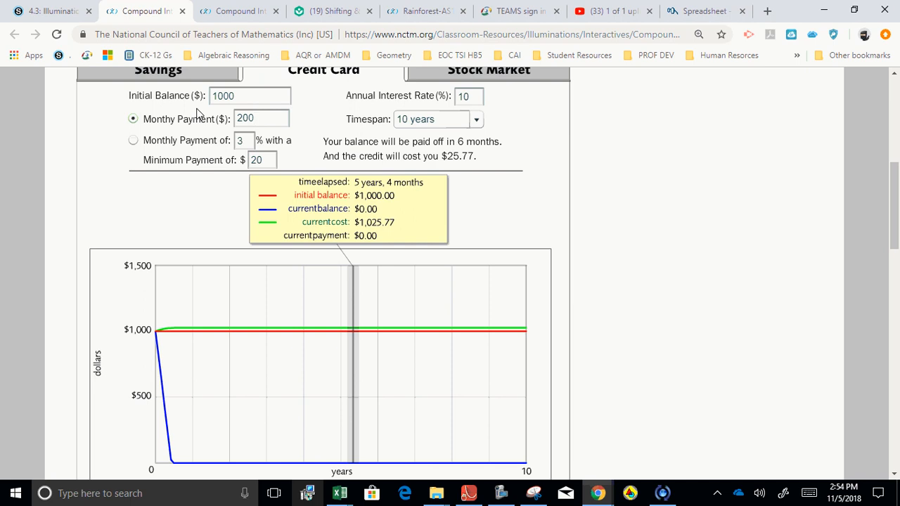
# Try fixed monthly payments of $1, $10 and $100, and finish with a payment of $50
pyautogui.press('BackSpace')
pyautogui.press('BackSpace')
pyautogui.press('BackSpace')
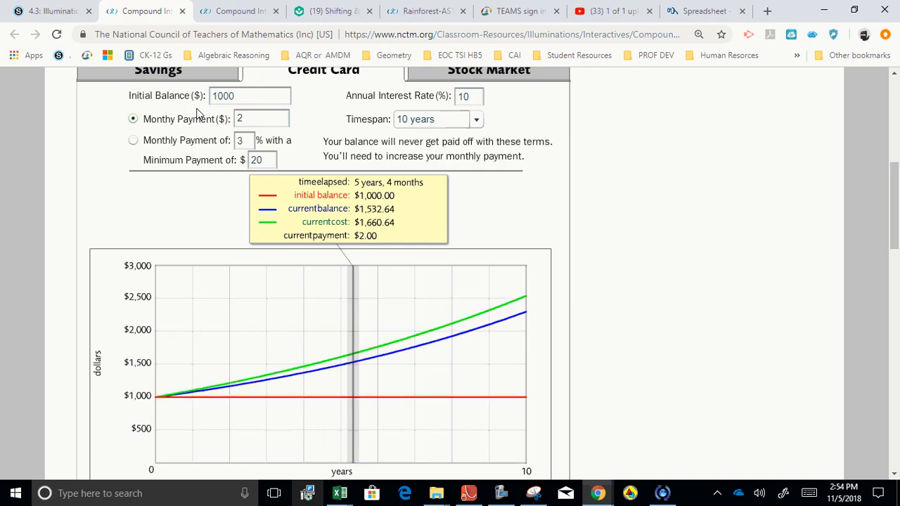
pyautogui.write('1')
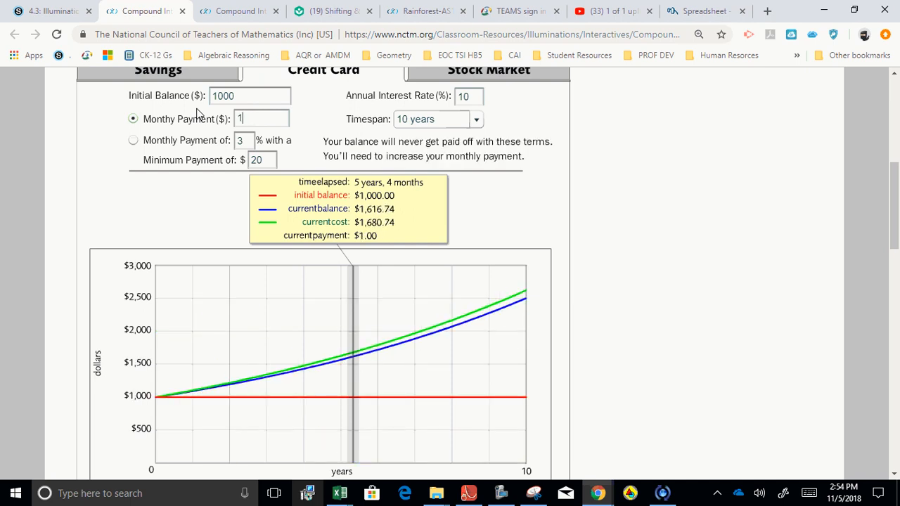
pyautogui.write('0')
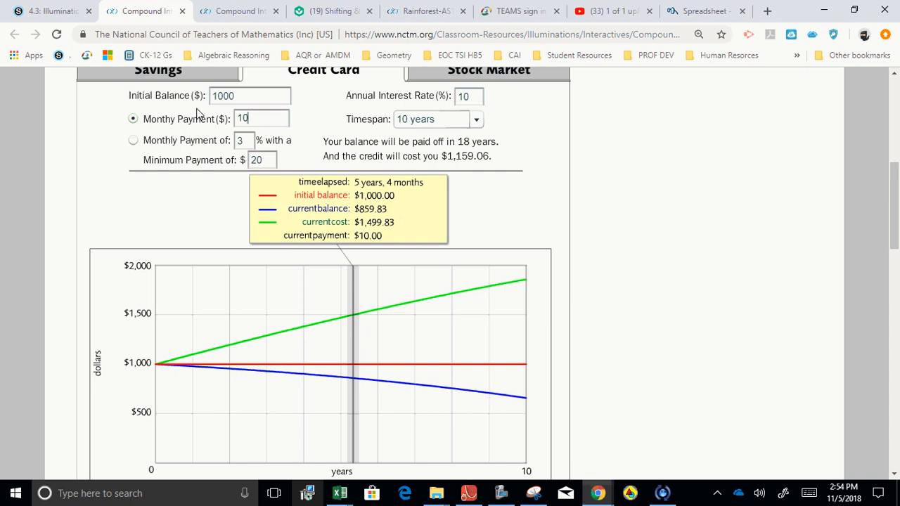
pyautogui.write('0')
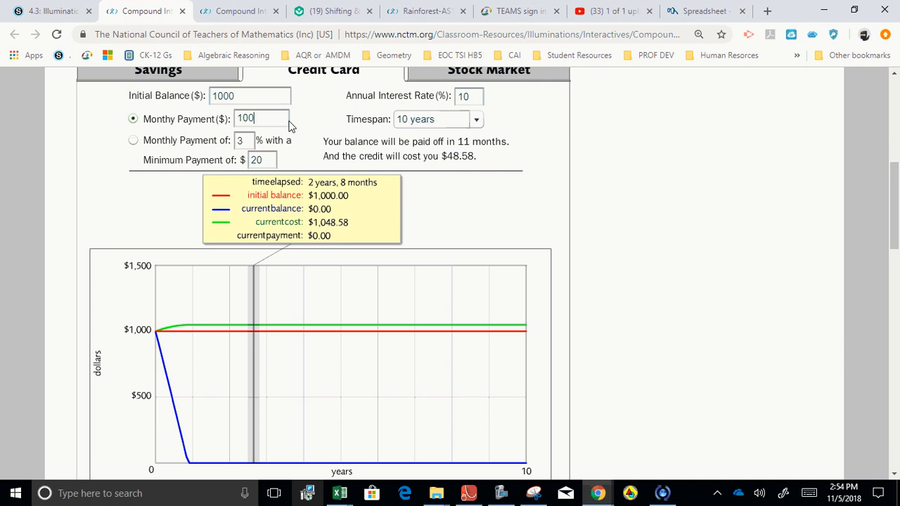
pyautogui.moveTo(279, 117); pyautogui.dragTo(197, 116)
pyautogui.write('50')
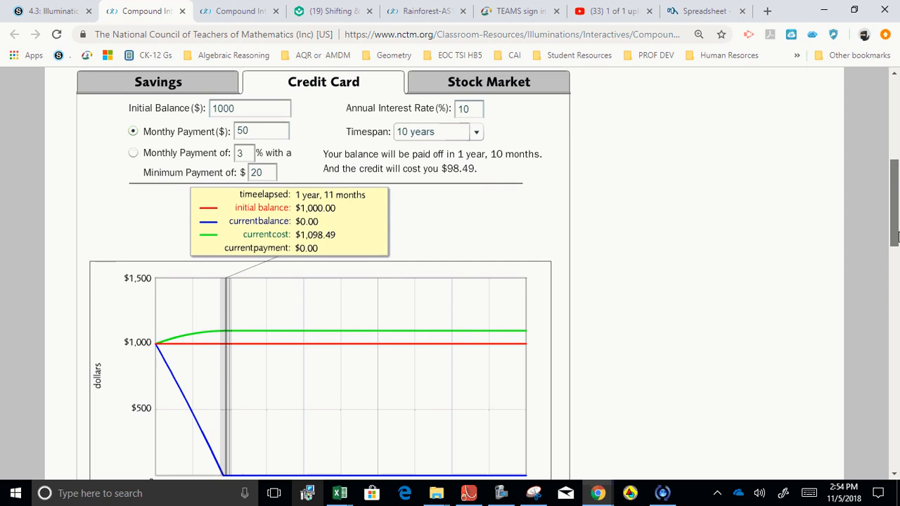
# Show the Savings simulation and set its monthly contribution to $50
pyautogui.scroll(1, 894, 242)
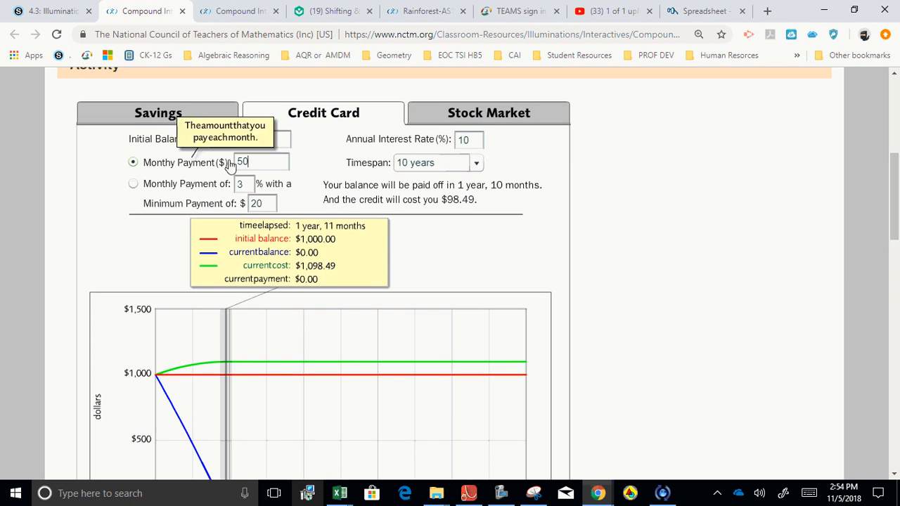
pyautogui.click(178, 118)
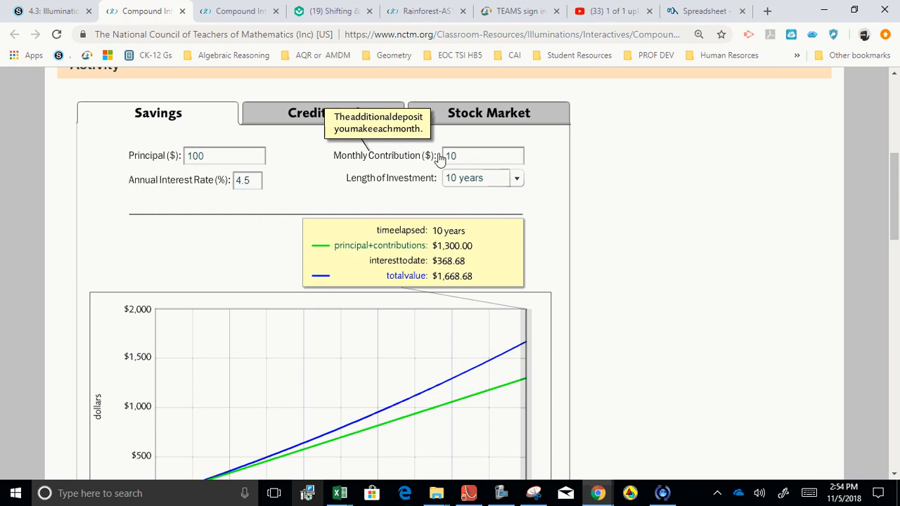
pyautogui.moveTo(467, 154); pyautogui.dragTo(448, 156)
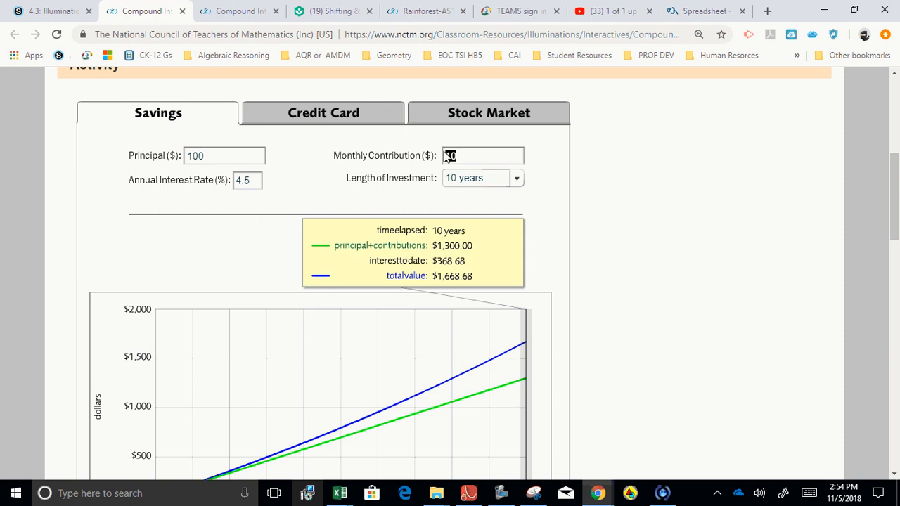
pyautogui.write('50')
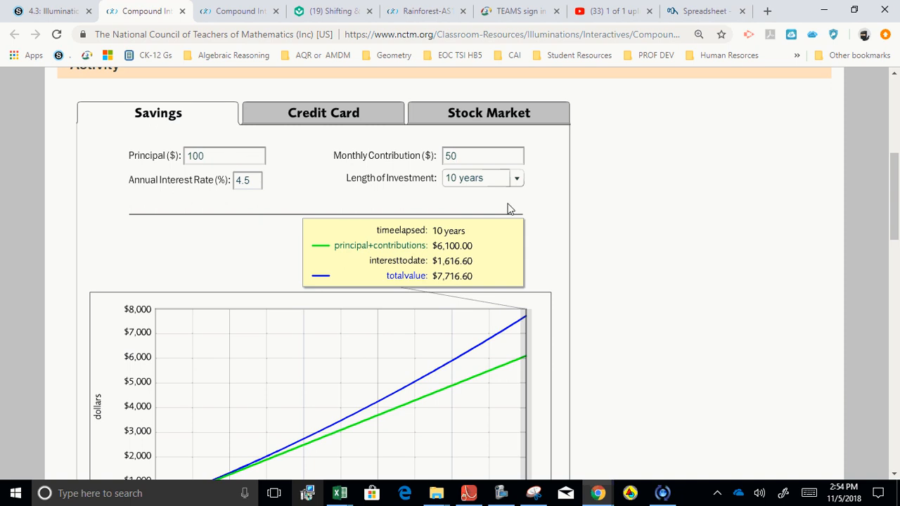
# Compare savings growth over 5 years and 1 year, leaving the length of investment set to 5 years
pyautogui.moveTo(895, 219)
pyautogui.mouseDown()
pyautogui.moveTo(895, 248)
pyautogui.moveTo(888, 227)
pyautogui.mouseUp()
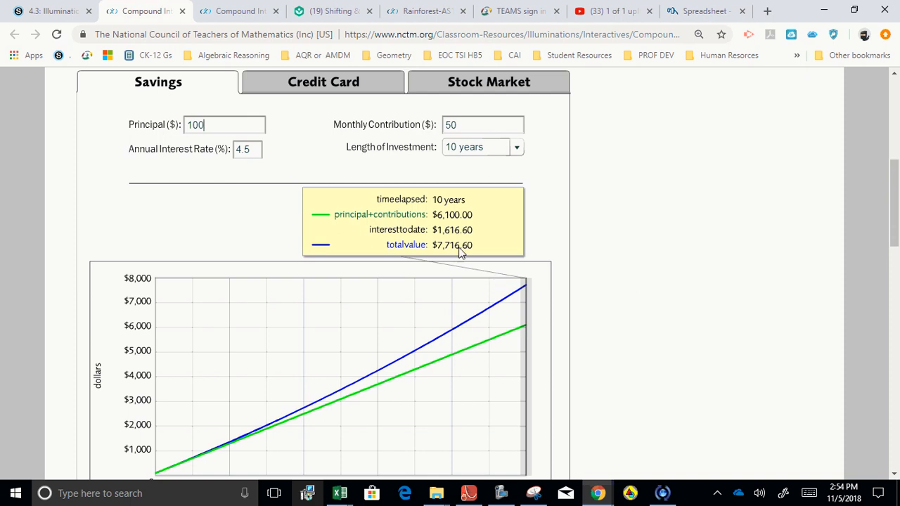
pyautogui.click(515, 149)
pyautogui.click(493, 185)
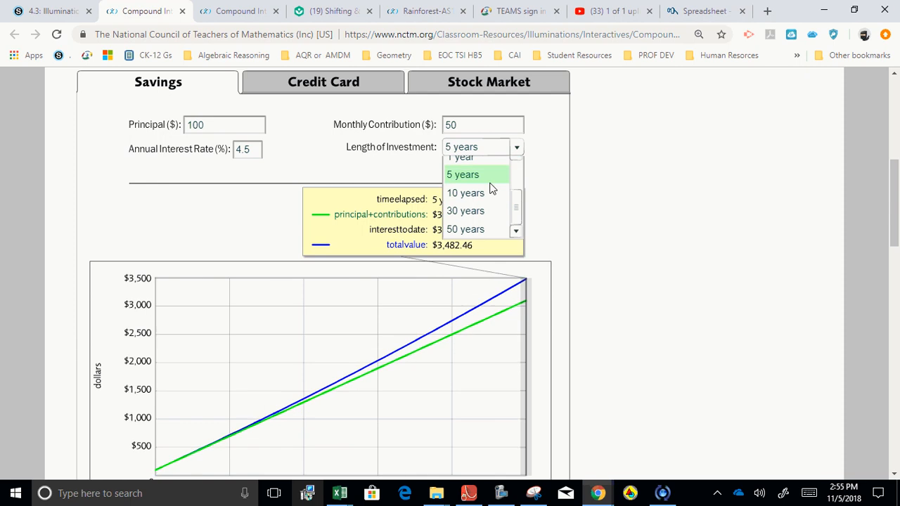
pyautogui.click(516, 148)
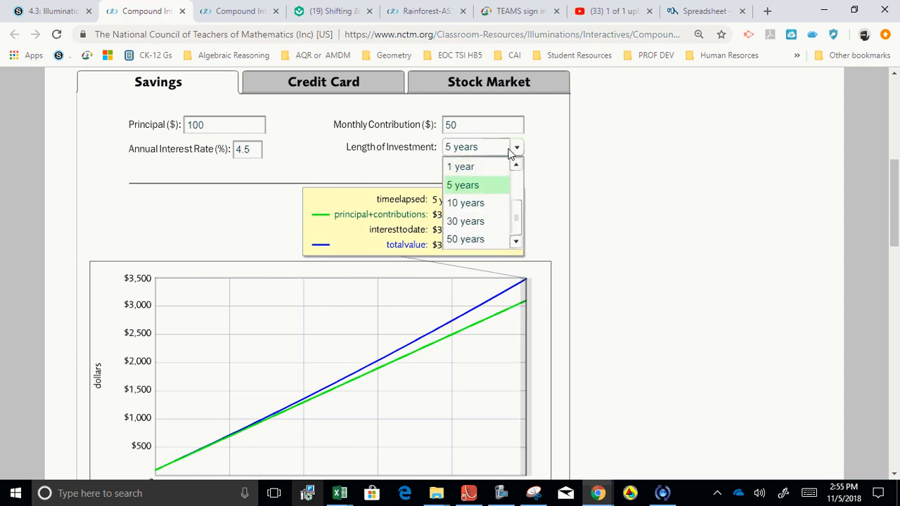
pyautogui.click(495, 168)
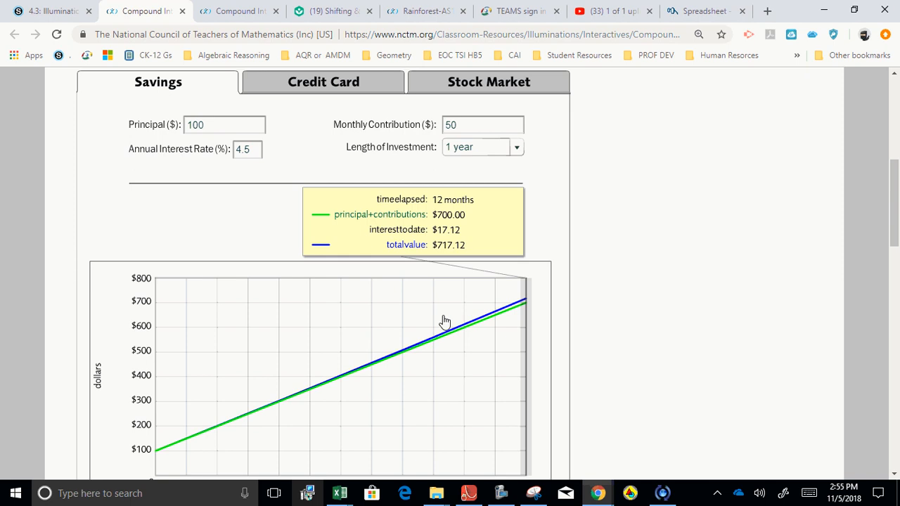
pyautogui.click(499, 148)
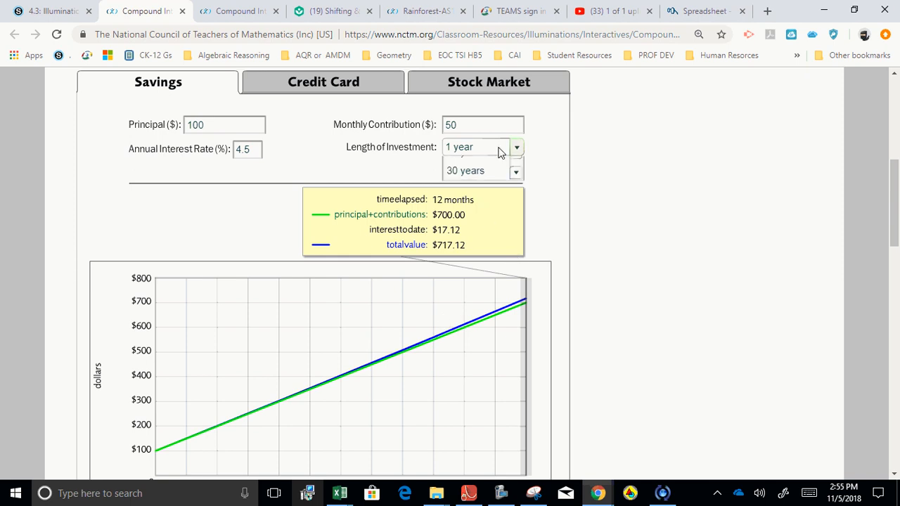
pyautogui.click(483, 209)
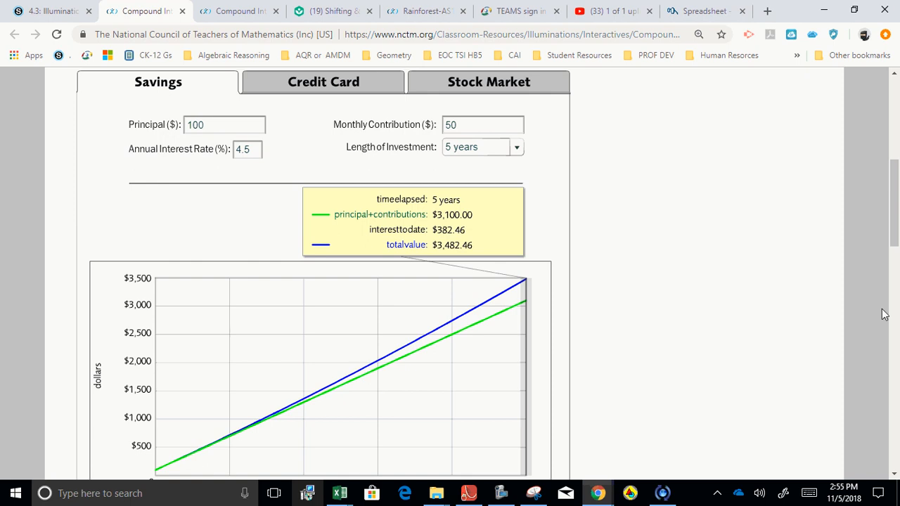
# Inspect the Savings graph at 1 year, 5 months and at 1 year, 6 months with the time bar
pyautogui.moveTo(896, 212); pyautogui.dragTo(897, 228)
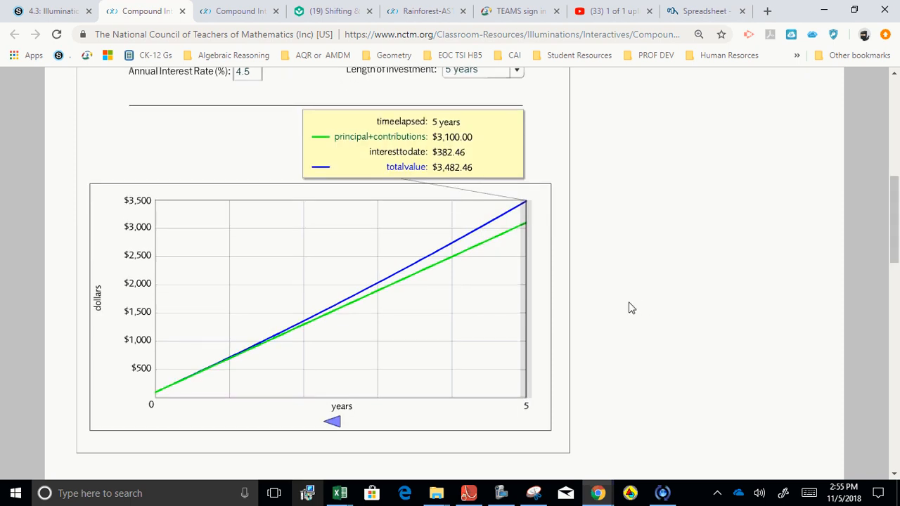
pyautogui.moveTo(528, 311)
pyautogui.mouseDown()
pyautogui.moveTo(483, 305)
pyautogui.moveTo(325, 328)
pyautogui.moveTo(247, 356)
pyautogui.moveTo(265, 356)
pyautogui.mouseUp()
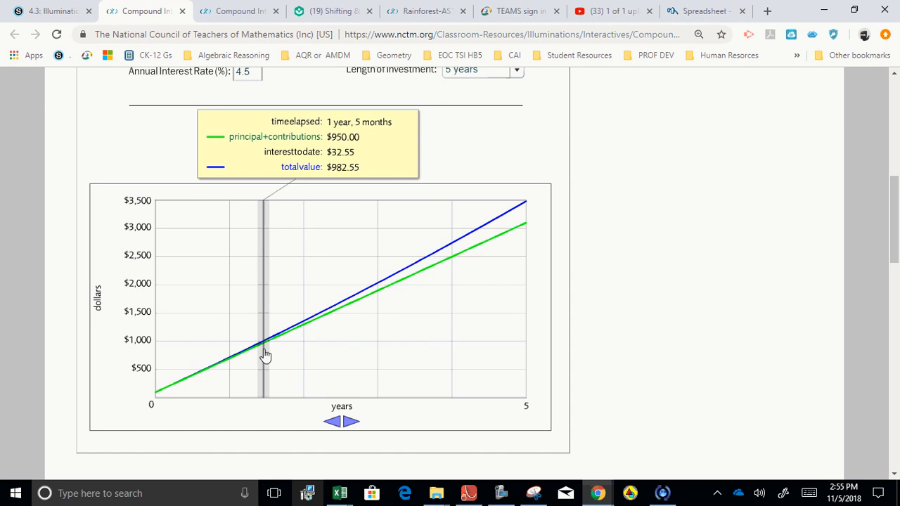
pyautogui.moveTo(265, 356); pyautogui.dragTo(266, 357)
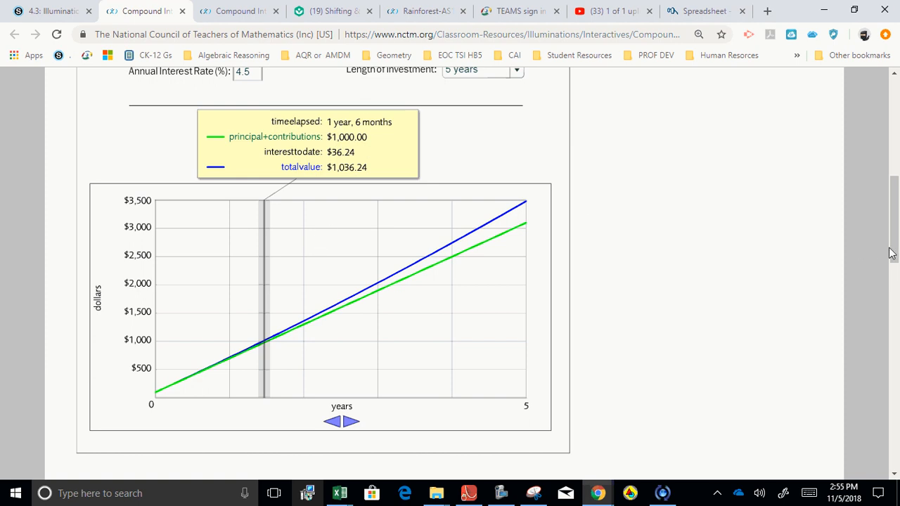
pyautogui.moveTo(892, 254); pyautogui.dragTo(896, 235)
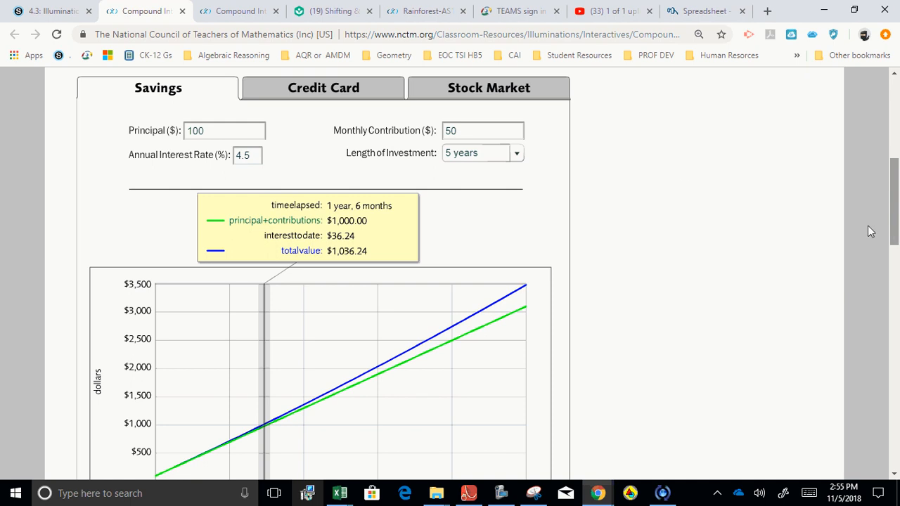
# Revisit the Credit Card and Savings simulations, and inspect the Stock Market graph at 1 year, 11 months with the time bar
pyautogui.click(333, 96)
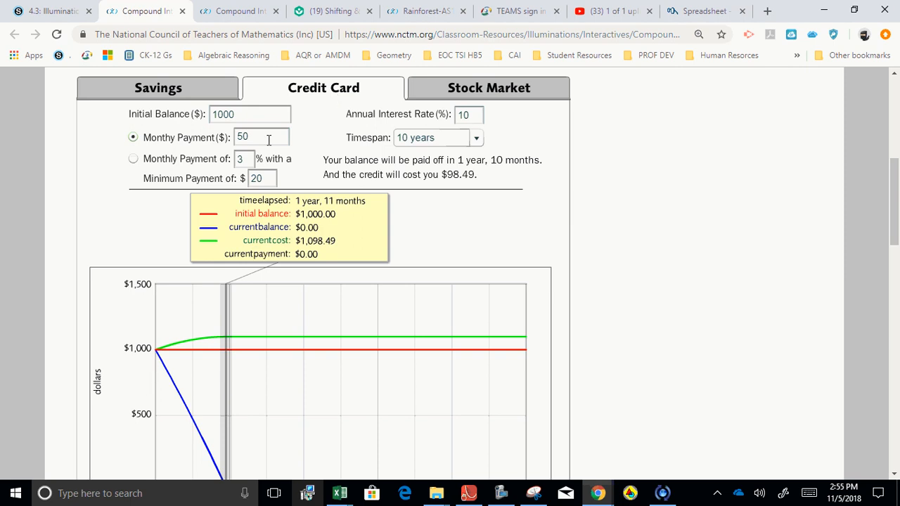
pyautogui.click(188, 98)
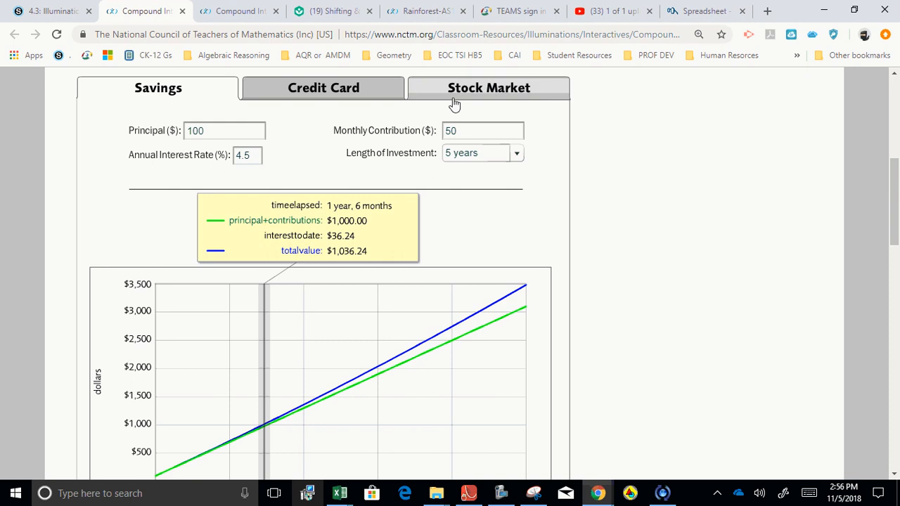
pyautogui.click(495, 90)
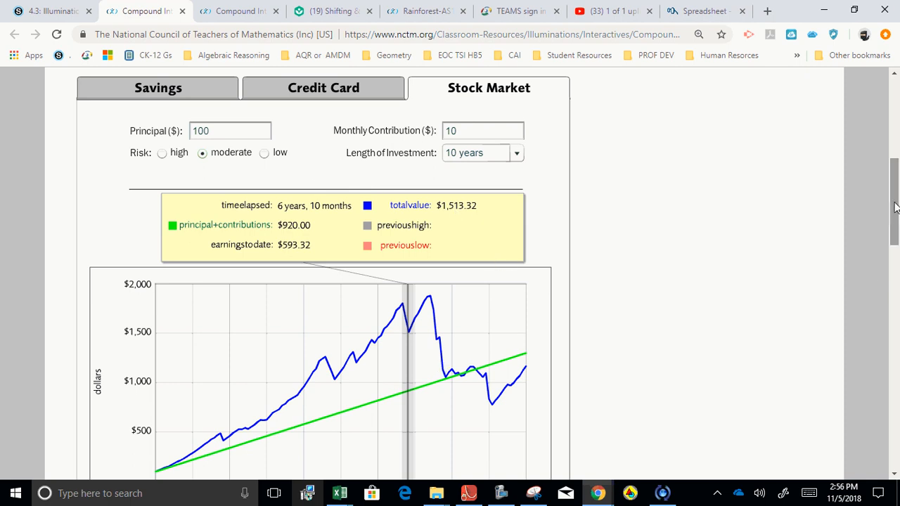
pyautogui.scroll(-2, 890, 450)
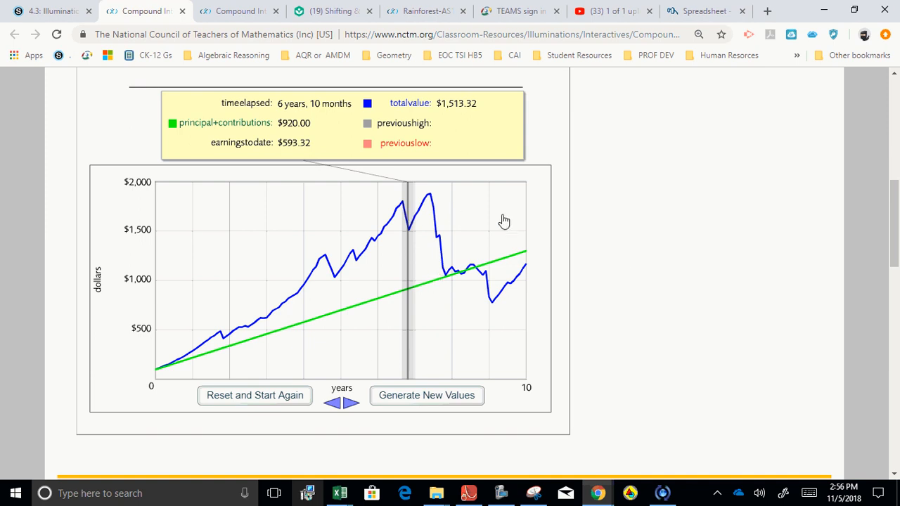
pyautogui.moveTo(412, 242)
pyautogui.mouseDown()
pyautogui.moveTo(374, 236)
pyautogui.moveTo(228, 288)
pyautogui.mouseUp()
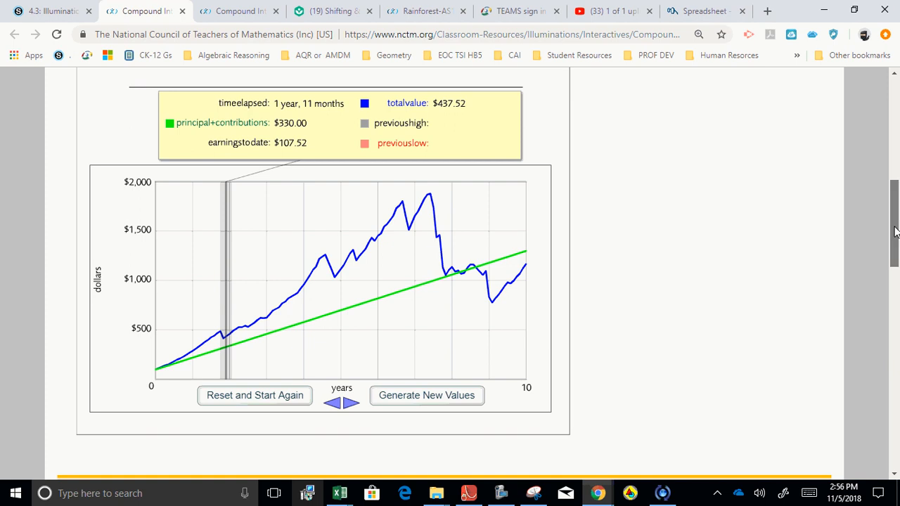
# Set the Stock Market simulation's monthly contribution to $50 and view the resulting graph
pyautogui.moveTo(886, 226); pyautogui.dragTo(886, 182)
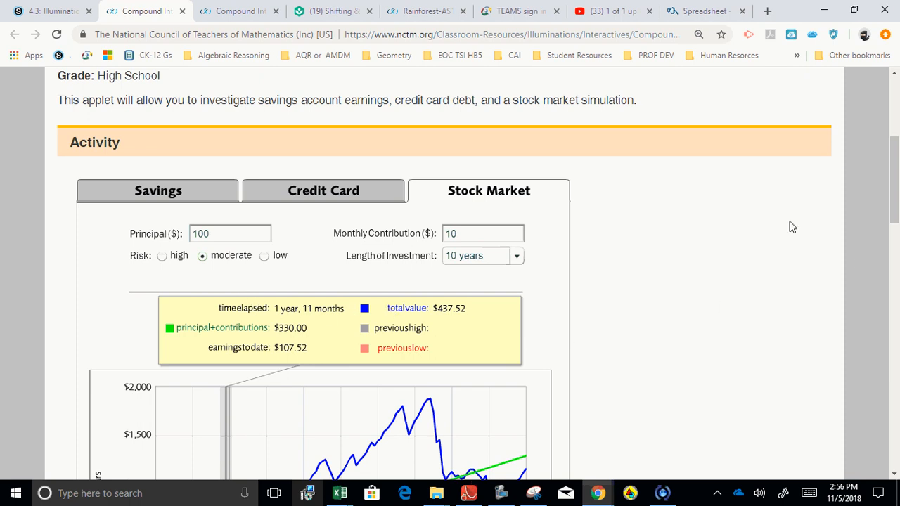
pyautogui.moveTo(895, 190)
pyautogui.mouseDown()
pyautogui.moveTo(895, 228)
pyautogui.moveTo(893, 202)
pyautogui.mouseUp()
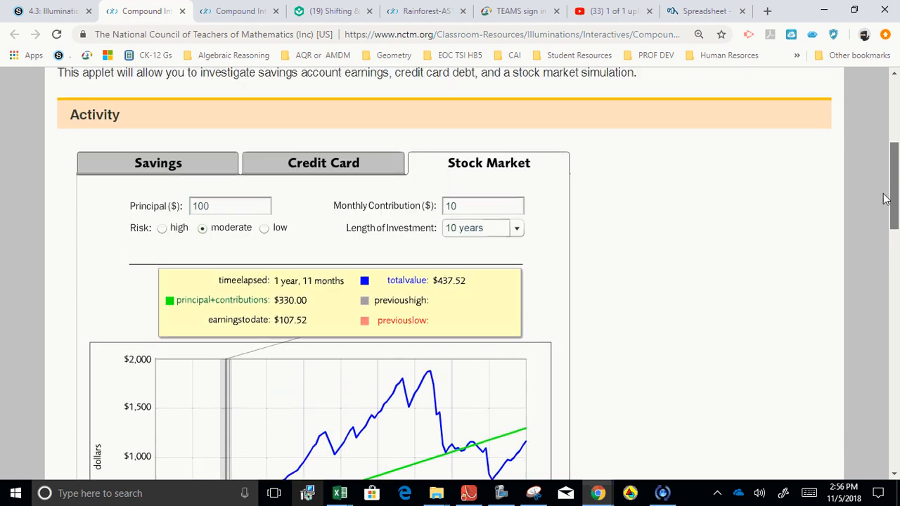
pyautogui.moveTo(471, 208); pyautogui.dragTo(440, 209)
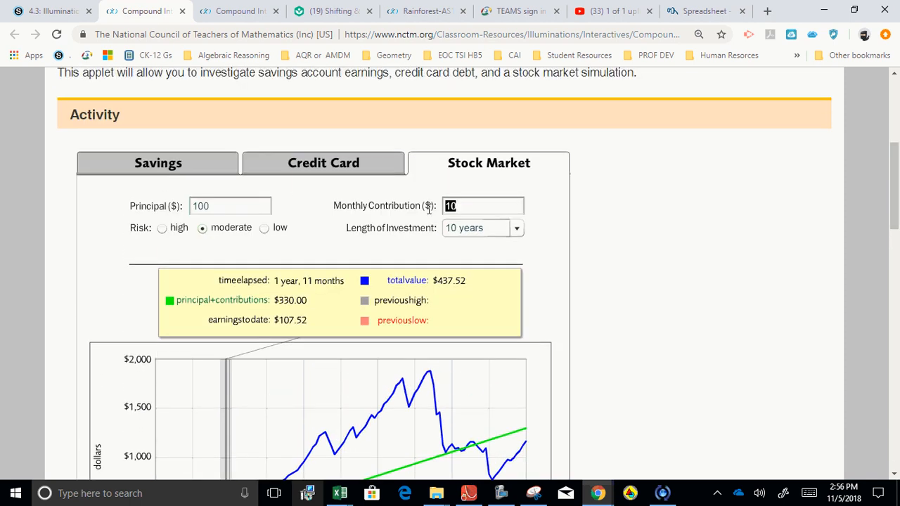
pyautogui.write('50')
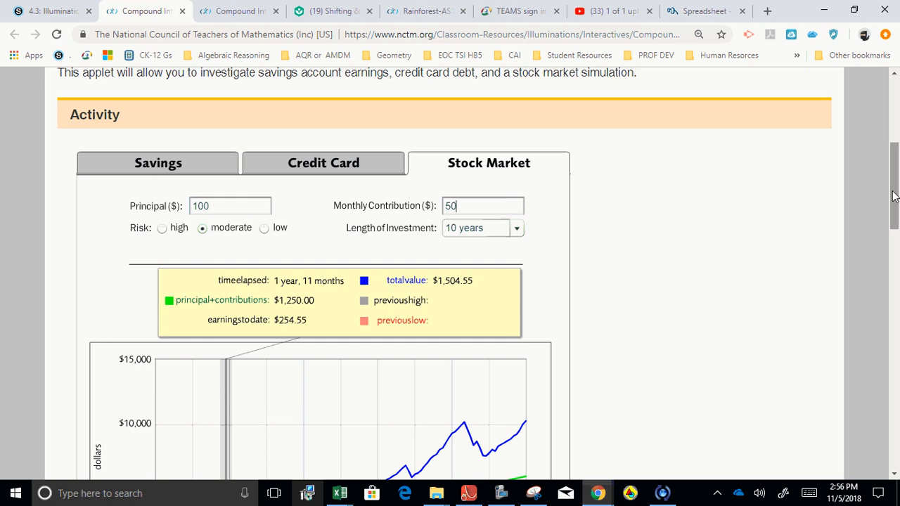
pyautogui.moveTo(895, 195); pyautogui.dragTo(895, 227)
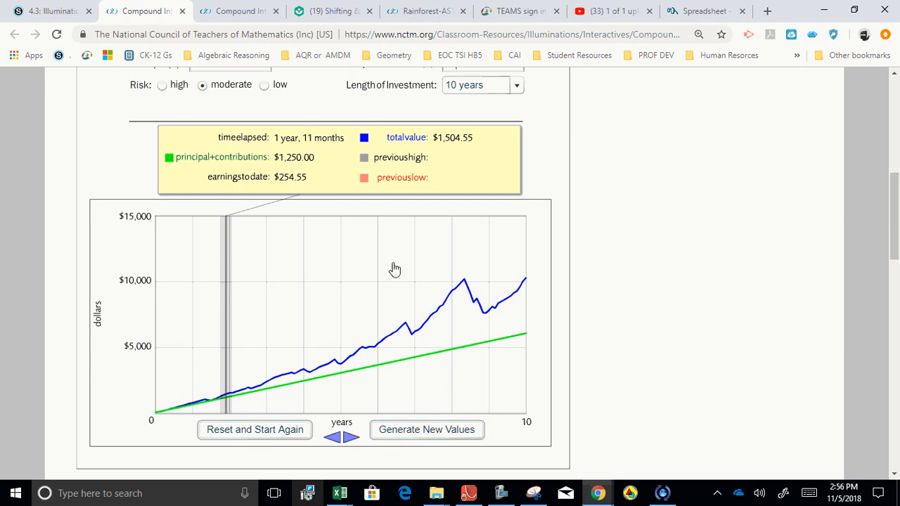
# Set the Stock Market risk to high and generate new values for the graph
pyautogui.moveTo(888, 193)
pyautogui.mouseDown()
pyautogui.moveTo(890, 178)
pyautogui.moveTo(891, 187)
pyautogui.mouseUp()
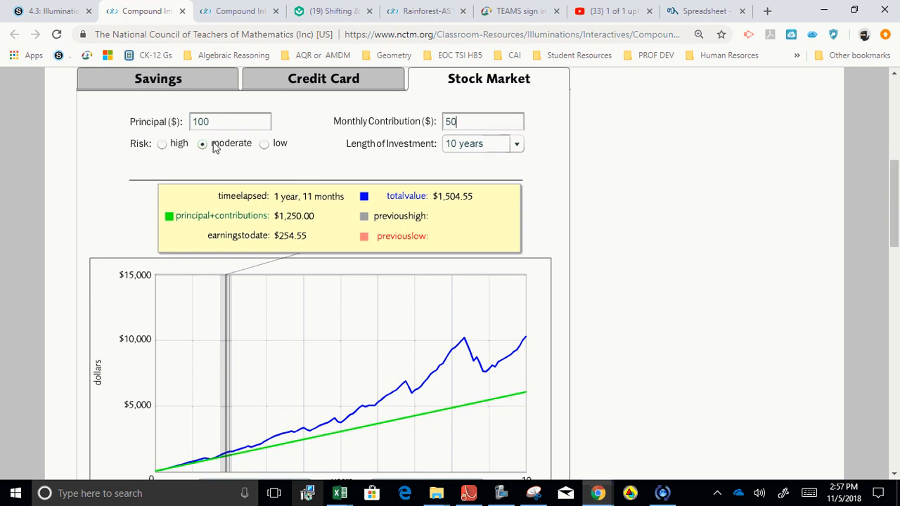
pyautogui.click(163, 145)
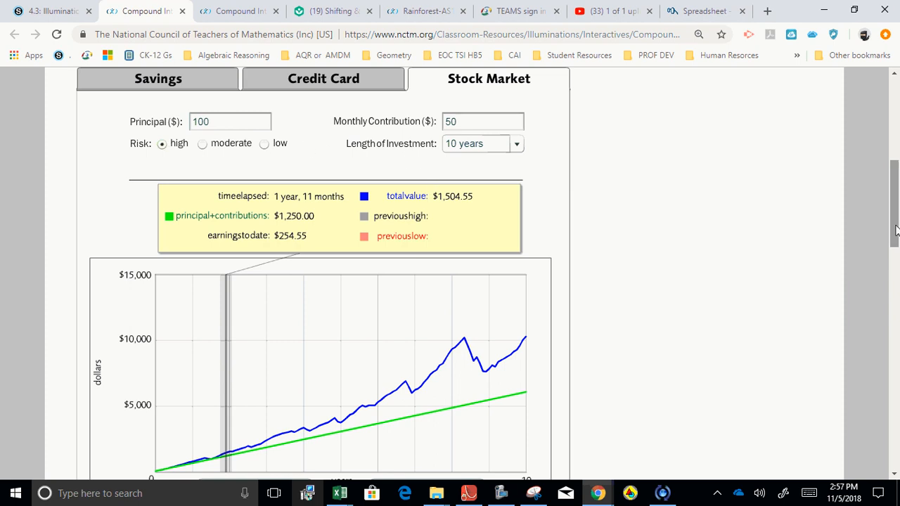
pyautogui.moveTo(897, 230); pyautogui.dragTo(896, 266)
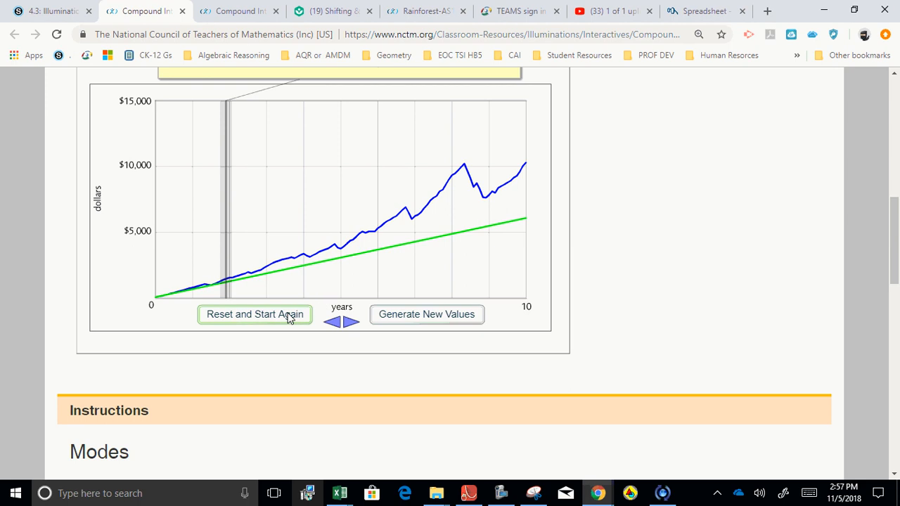
pyautogui.click(453, 318)
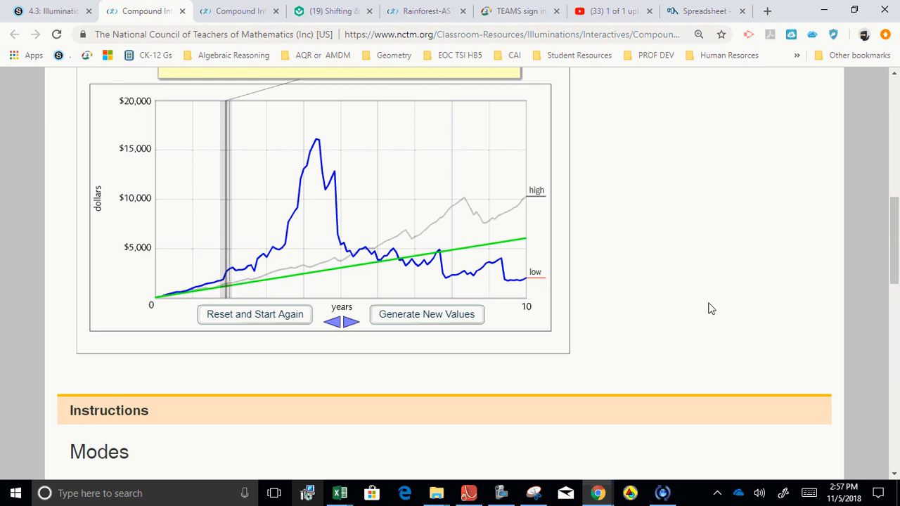
pyautogui.moveTo(897, 275); pyautogui.dragTo(895, 239)
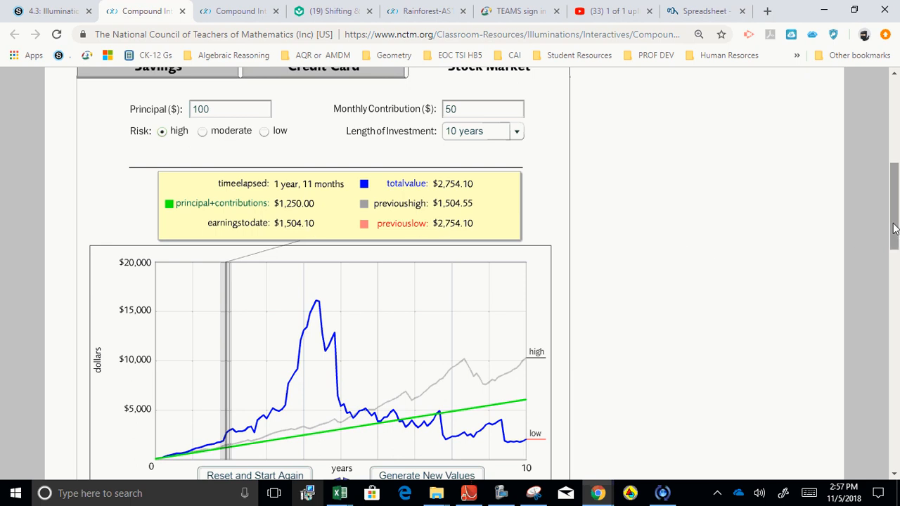
pyautogui.moveTo(894, 230)
pyautogui.mouseDown()
pyautogui.moveTo(895, 208)
pyautogui.moveTo(895, 247)
pyautogui.moveTo(892, 228)
pyautogui.mouseUp()
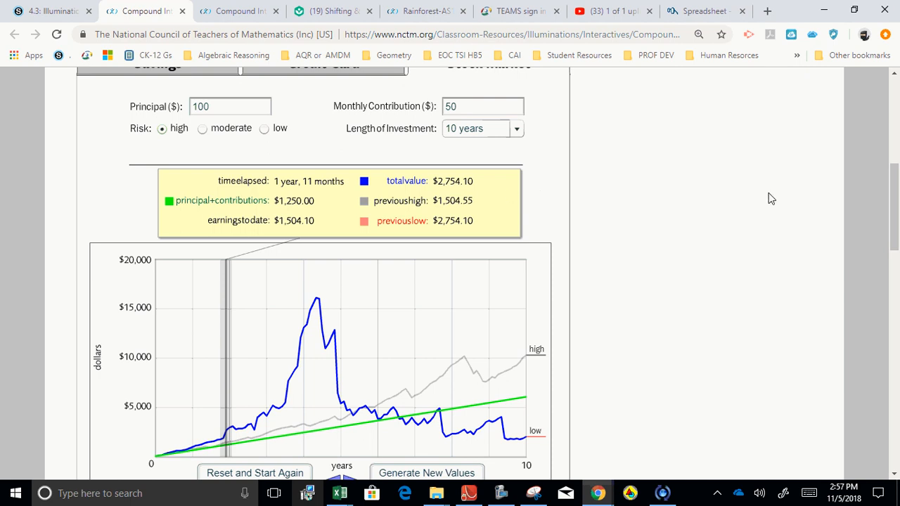
# Show the Savings simulation again to review its total value at 1 year, 6 months
pyautogui.moveTo(896, 202); pyautogui.dragTo(897, 162)
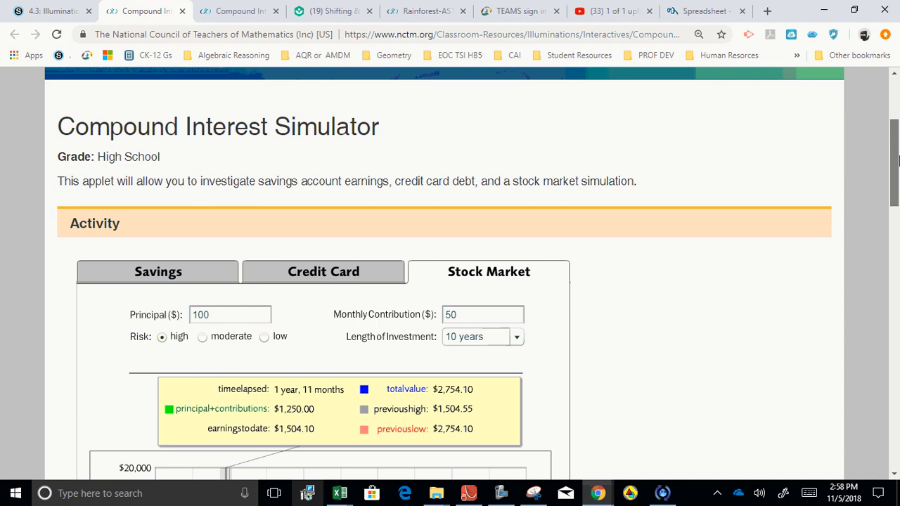
pyautogui.moveTo(896, 161); pyautogui.dragTo(890, 197)
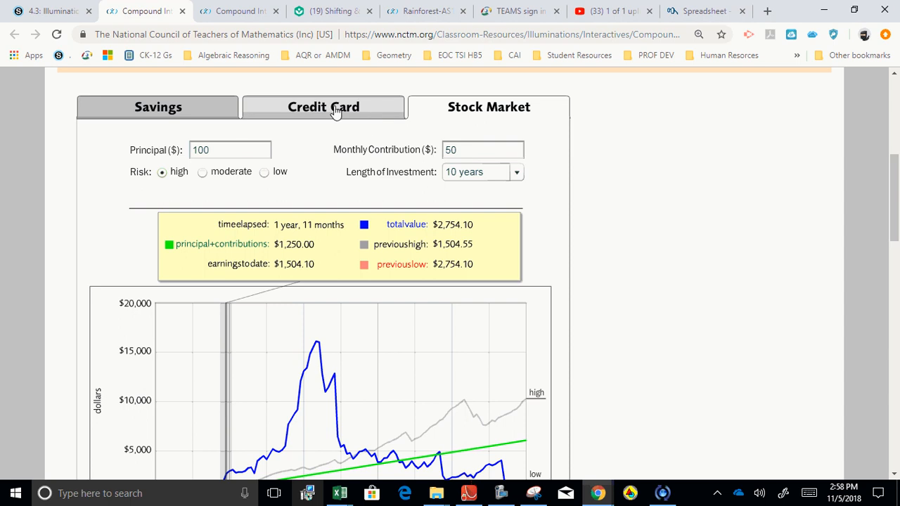
pyautogui.click(194, 112)
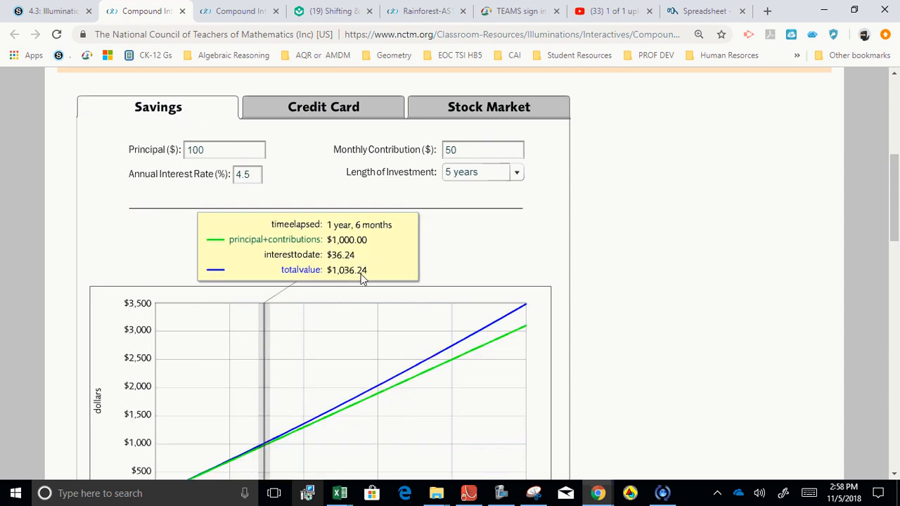
# Return to the Stock Market simulation, set its risk to low and generate new values
pyautogui.click(532, 105)
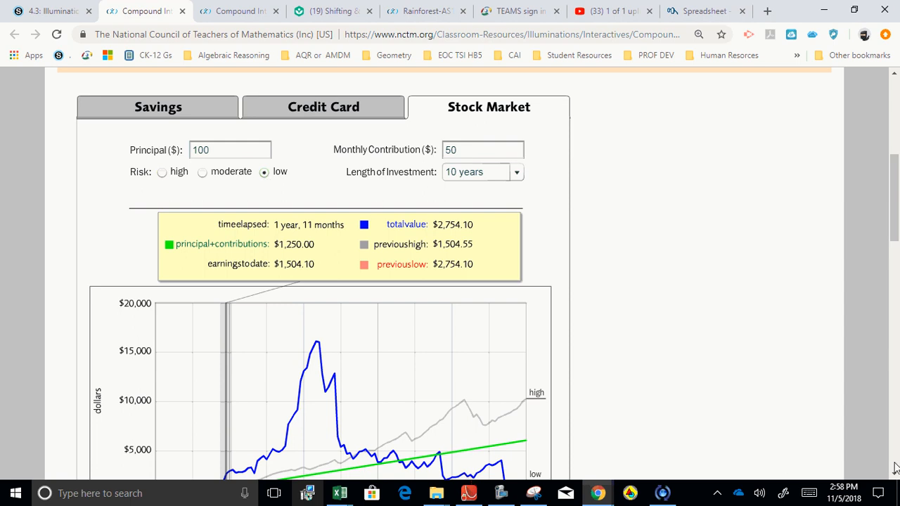
pyautogui.scroll(-5, 895, 468)
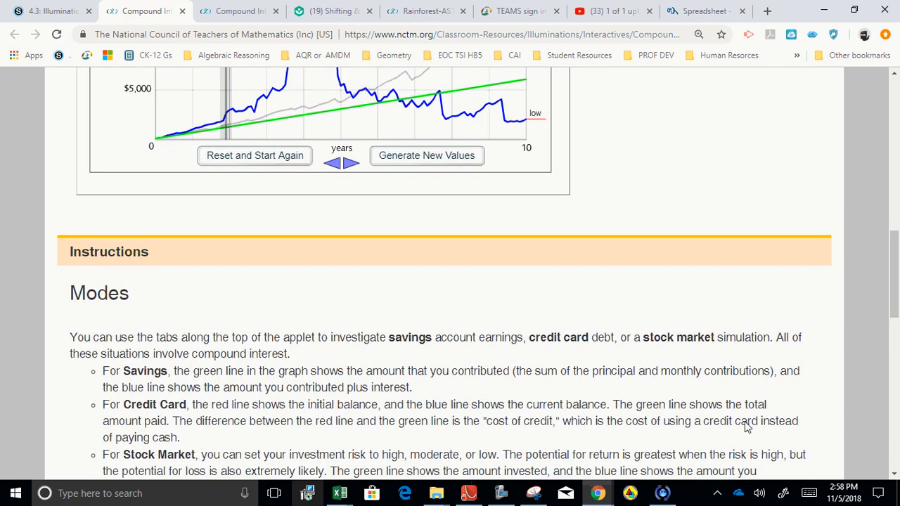
pyautogui.click(454, 159)
pyautogui.moveTo(895, 318); pyautogui.dragTo(895, 244)
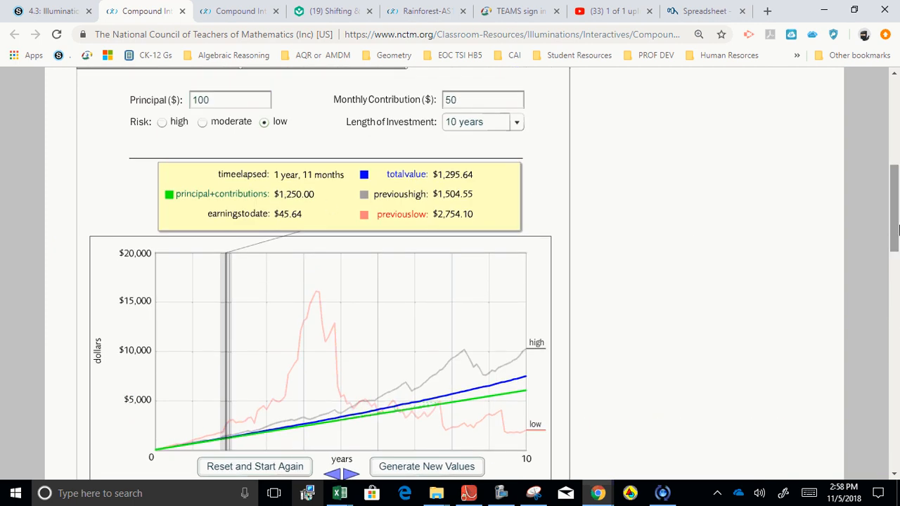
# Compare the Savings and Credit Card results with the low-risk Stock Market graph, ending on the Stock Market simulation
pyautogui.moveTo(895, 232); pyautogui.dragTo(895, 205)
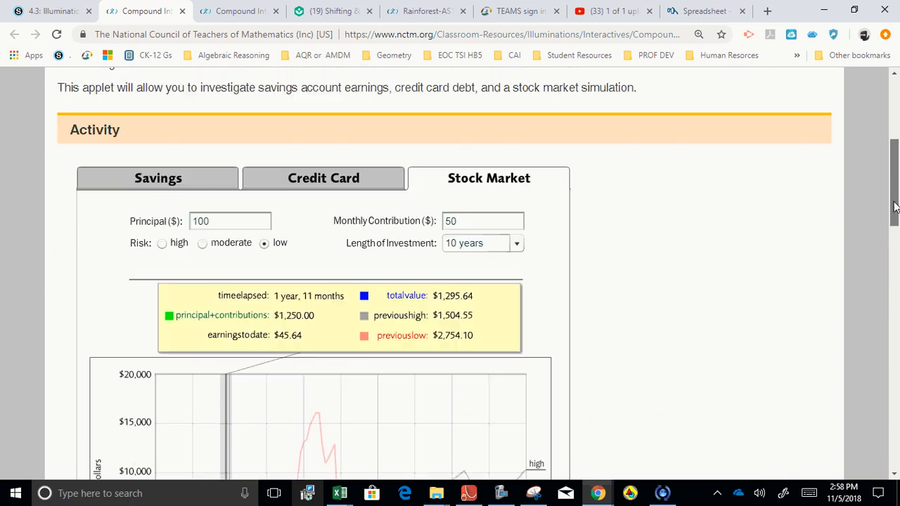
pyautogui.click(167, 176)
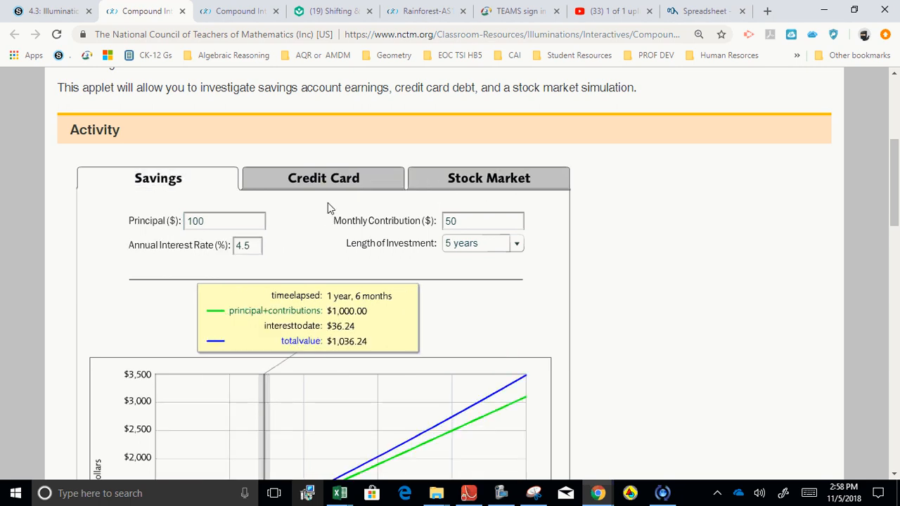
pyautogui.click(320, 185)
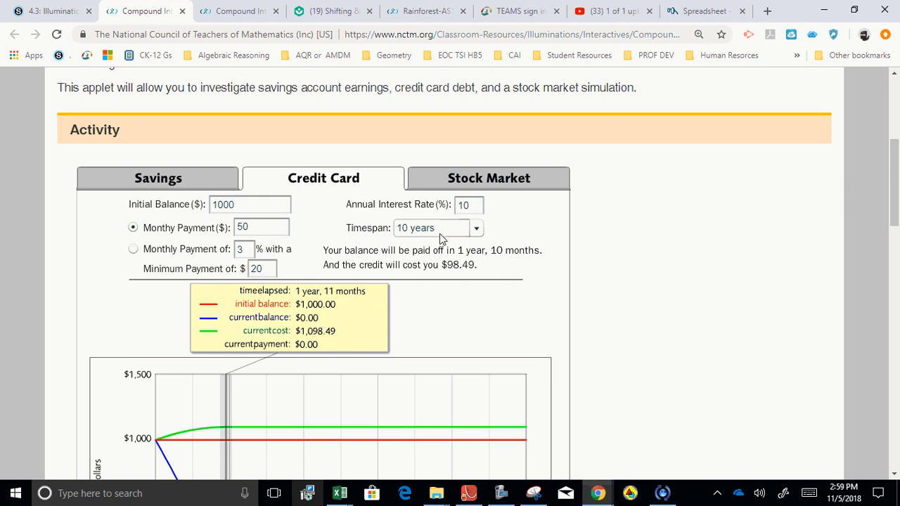
pyautogui.click(183, 179)
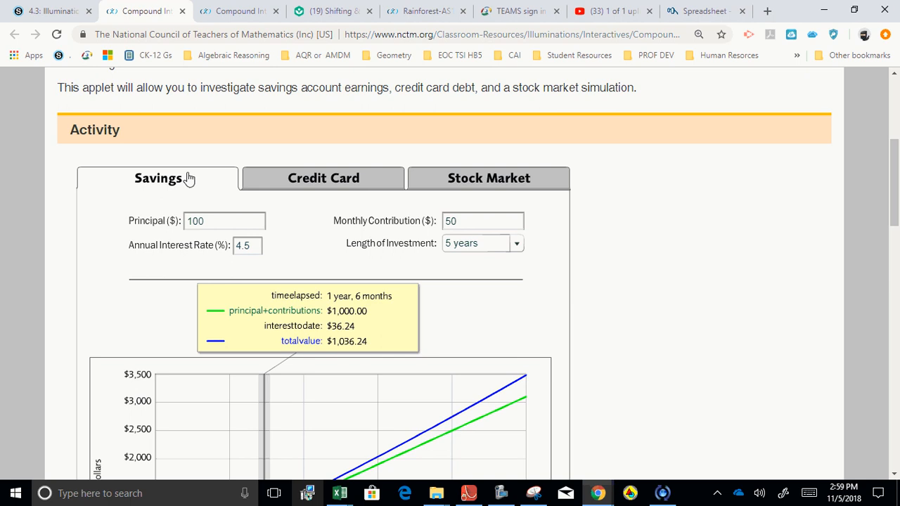
pyautogui.click(478, 184)
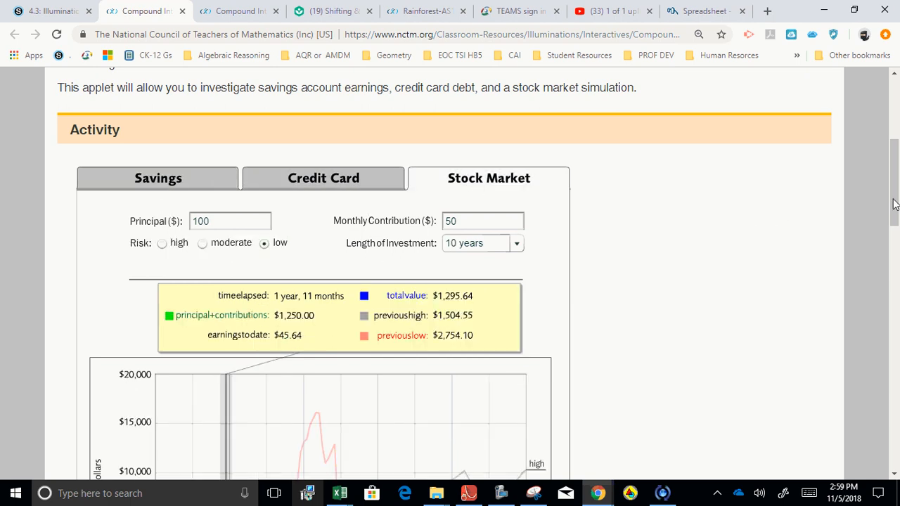
pyautogui.moveTo(895, 220)
pyautogui.mouseDown()
pyautogui.moveTo(894, 250)
pyautogui.moveTo(895, 197)
pyautogui.moveTo(895, 225)
pyautogui.mouseUp()
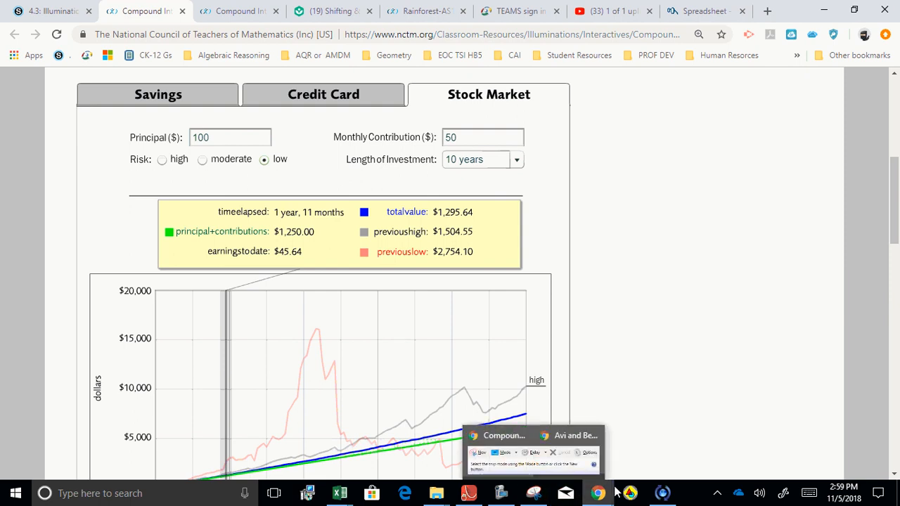
pyautogui.click(503, 492)
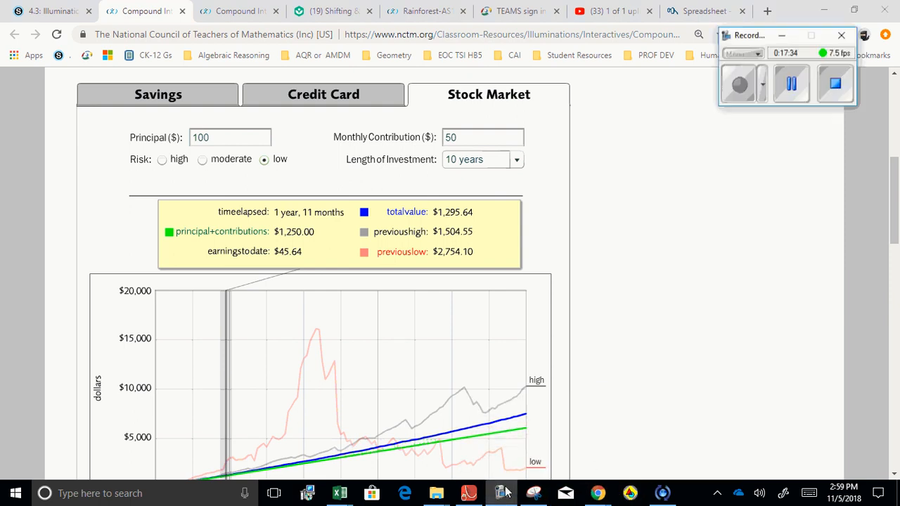
pyautogui.click(793, 81)
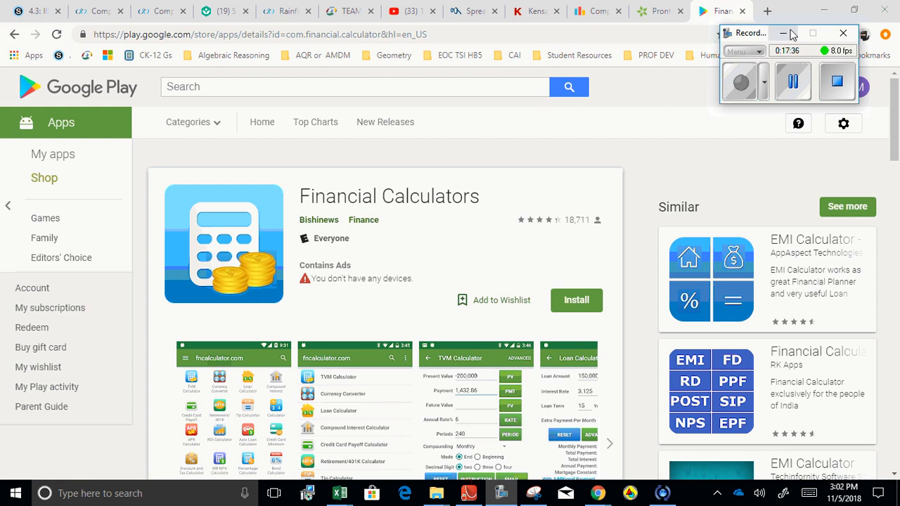
pyautogui.click(792, 34)
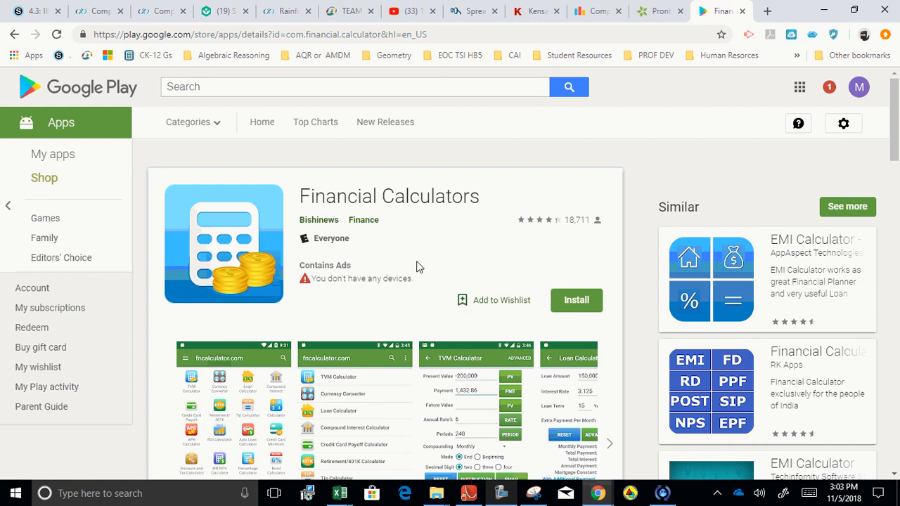
# Start installing the Financial Calculators app from its Google Play page
pyautogui.click(576, 300)
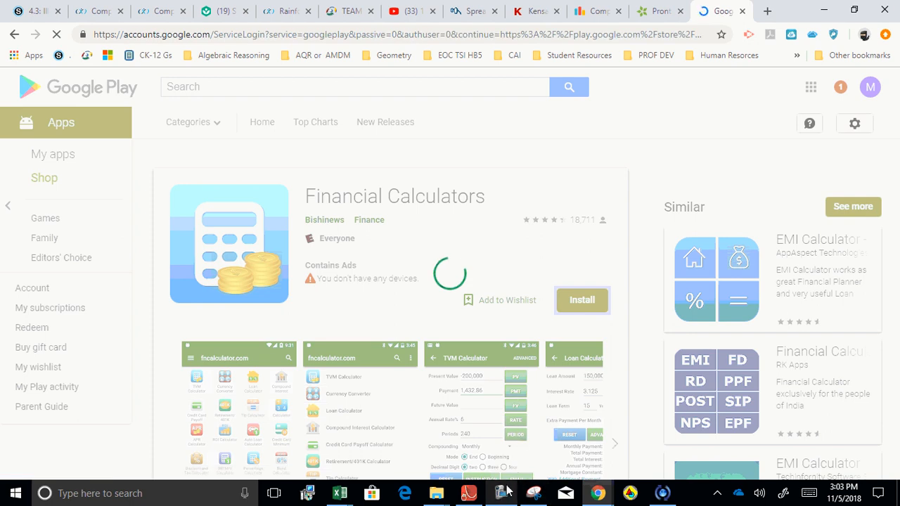
pyautogui.moveTo(509, 492)
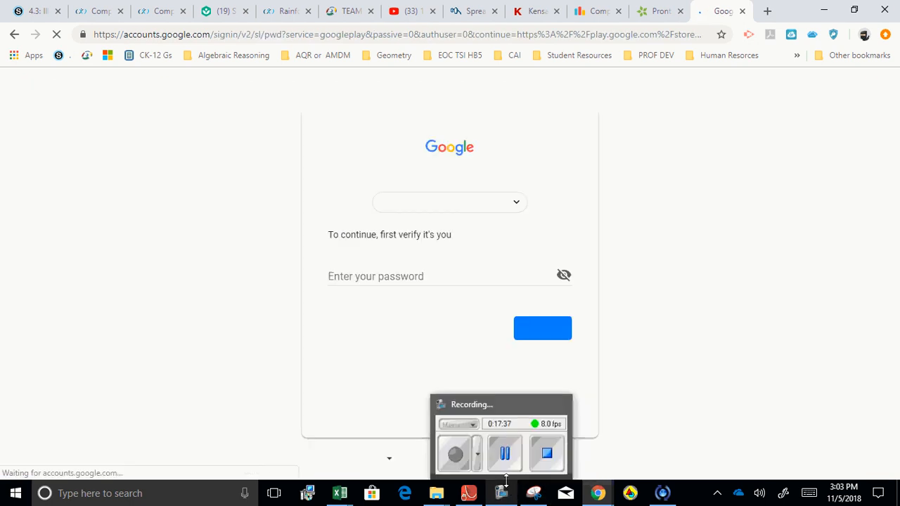
pyautogui.click(507, 492)
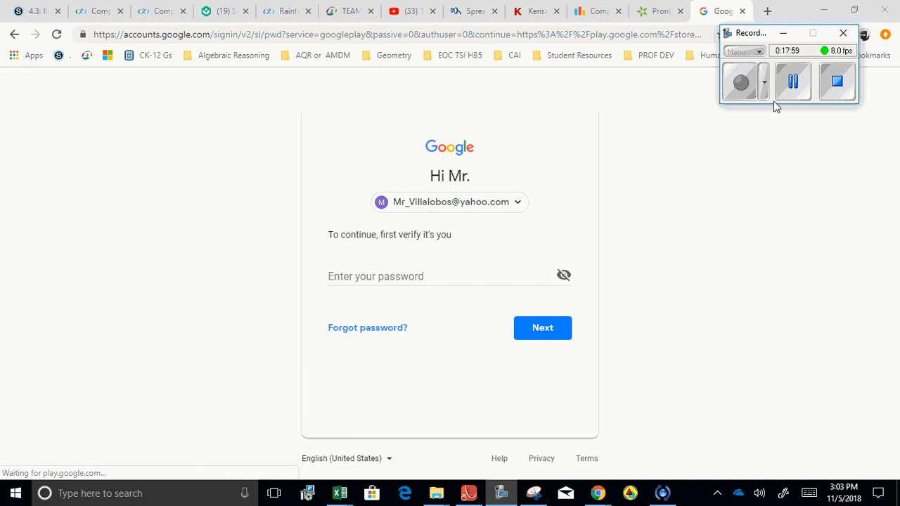